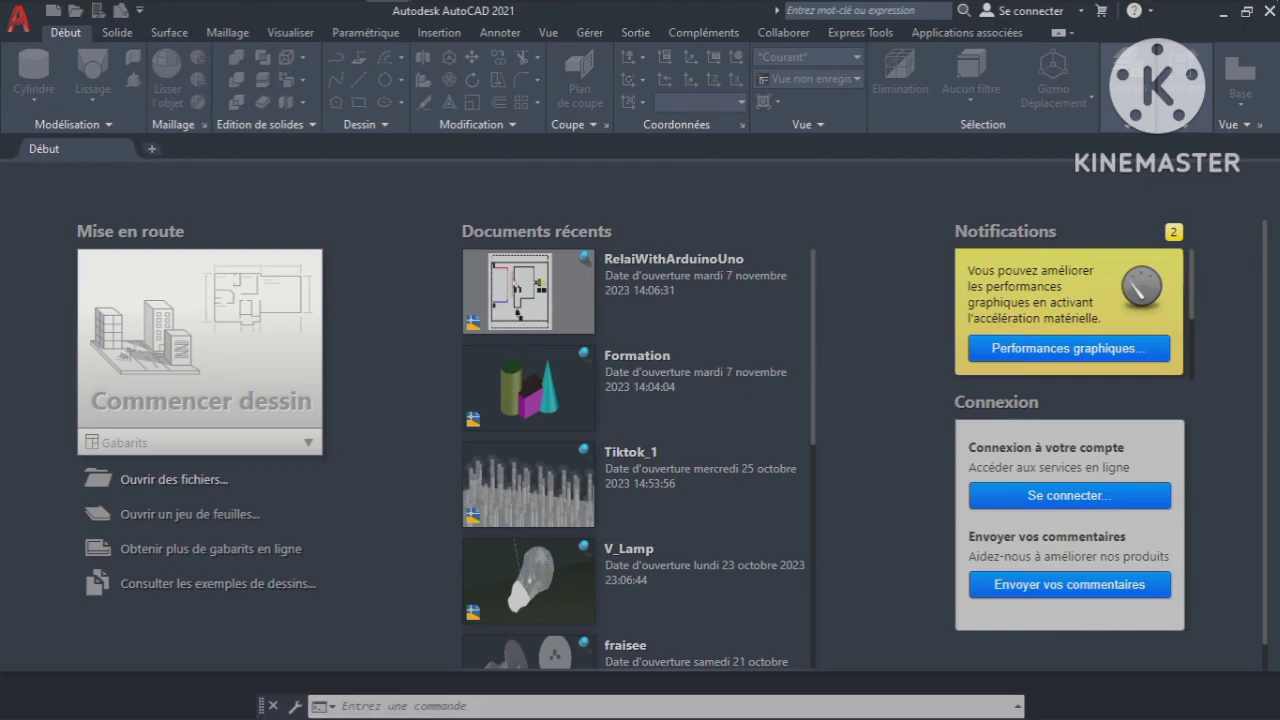
# - Try to open the drawing y.dwg from the Documents folder
pyautogui.hotkey('ctrl', 'o')
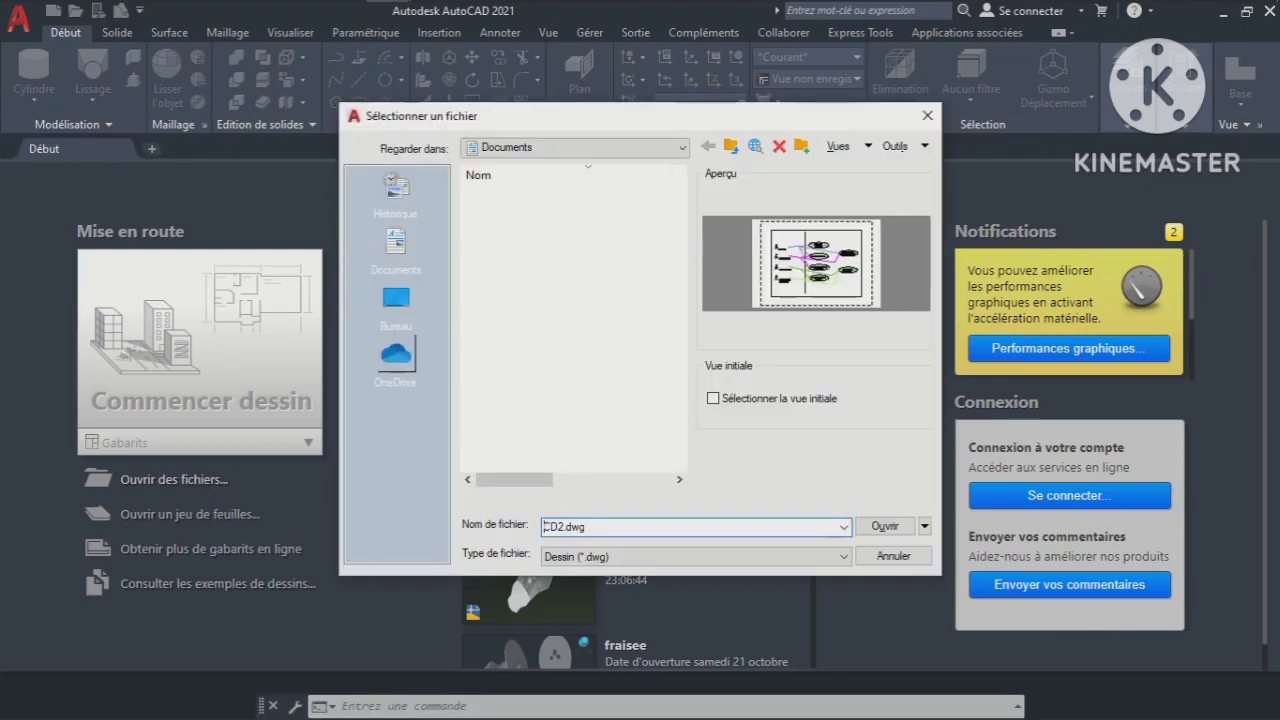
pyautogui.click(505, 195)
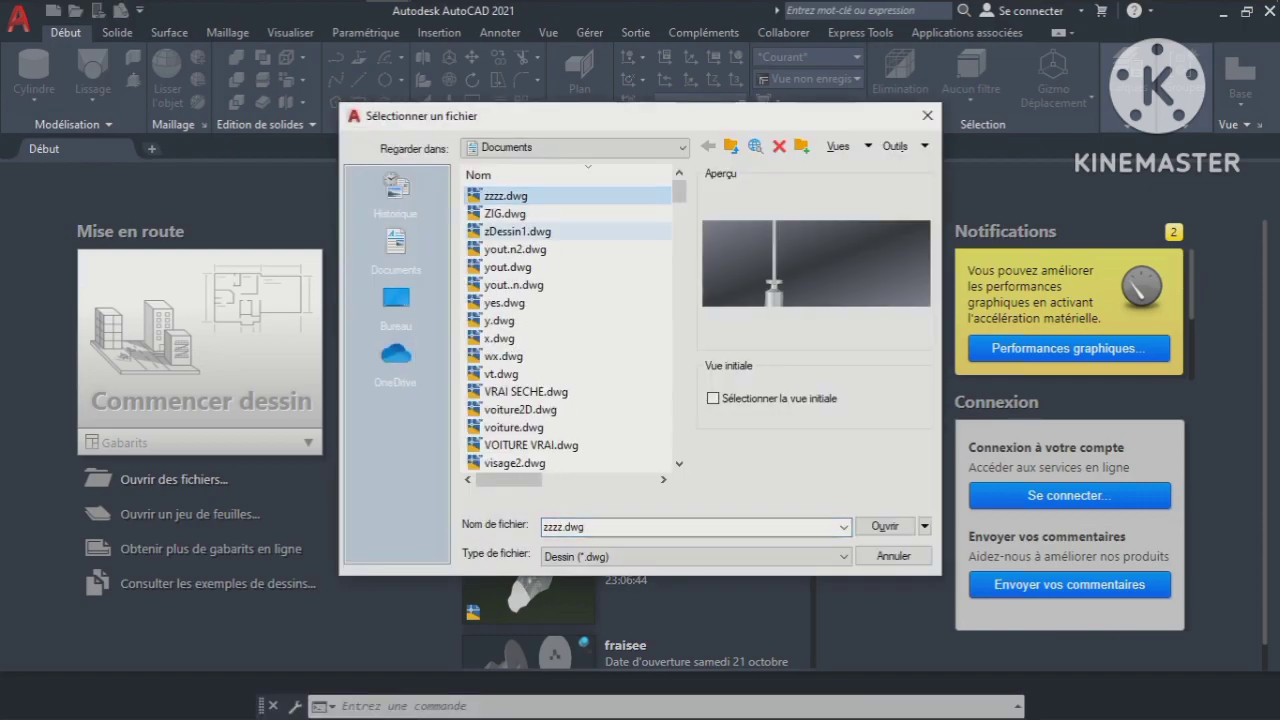
pyautogui.press('Down')
pyautogui.press('Down')
pyautogui.press('Down')
pyautogui.press('Down')
pyautogui.press('Down')
pyautogui.press('Down')
pyautogui.press('Down')
pyautogui.press('Down')
pyautogui.press('Down')
pyautogui.press('Down')
pyautogui.press('Down')
pyautogui.press('Up')
pyautogui.press('Up')
pyautogui.press('Up')
pyautogui.press('Up')
pyautogui.press('Return')
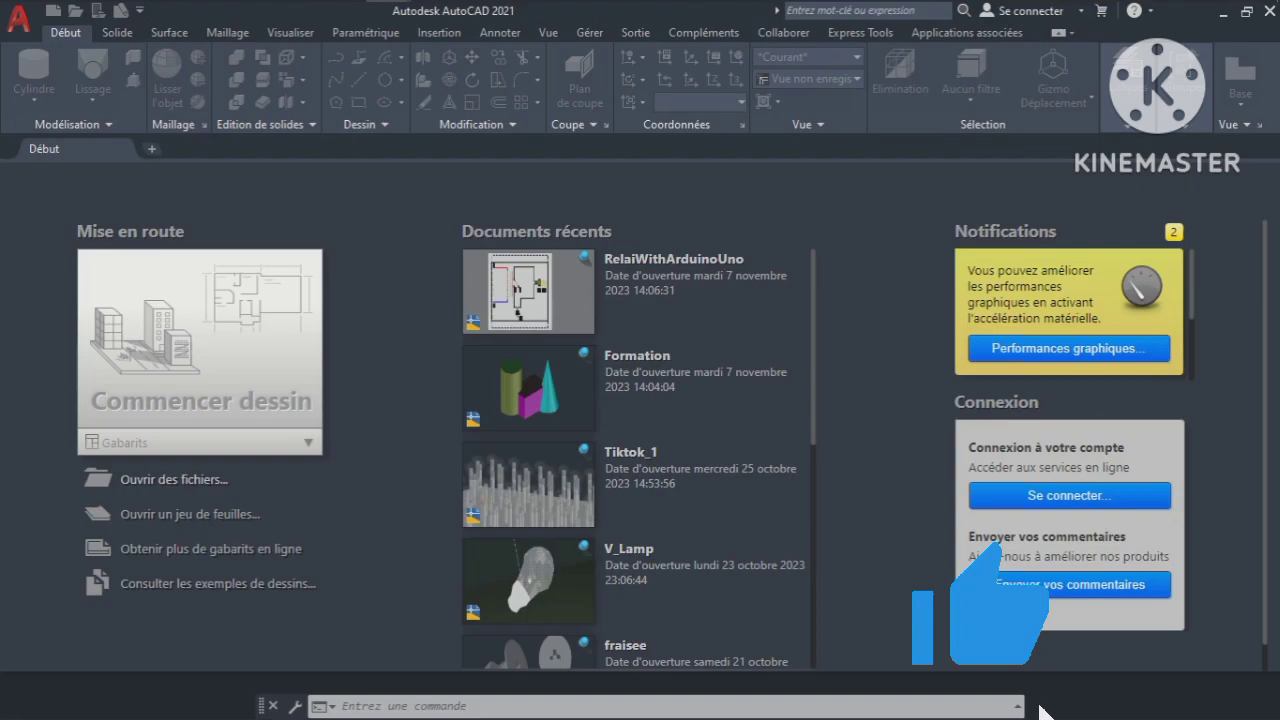
# - Open the drawing vent.dwg from the Documents folder
pyautogui.hotkey('ctrl', 'o')
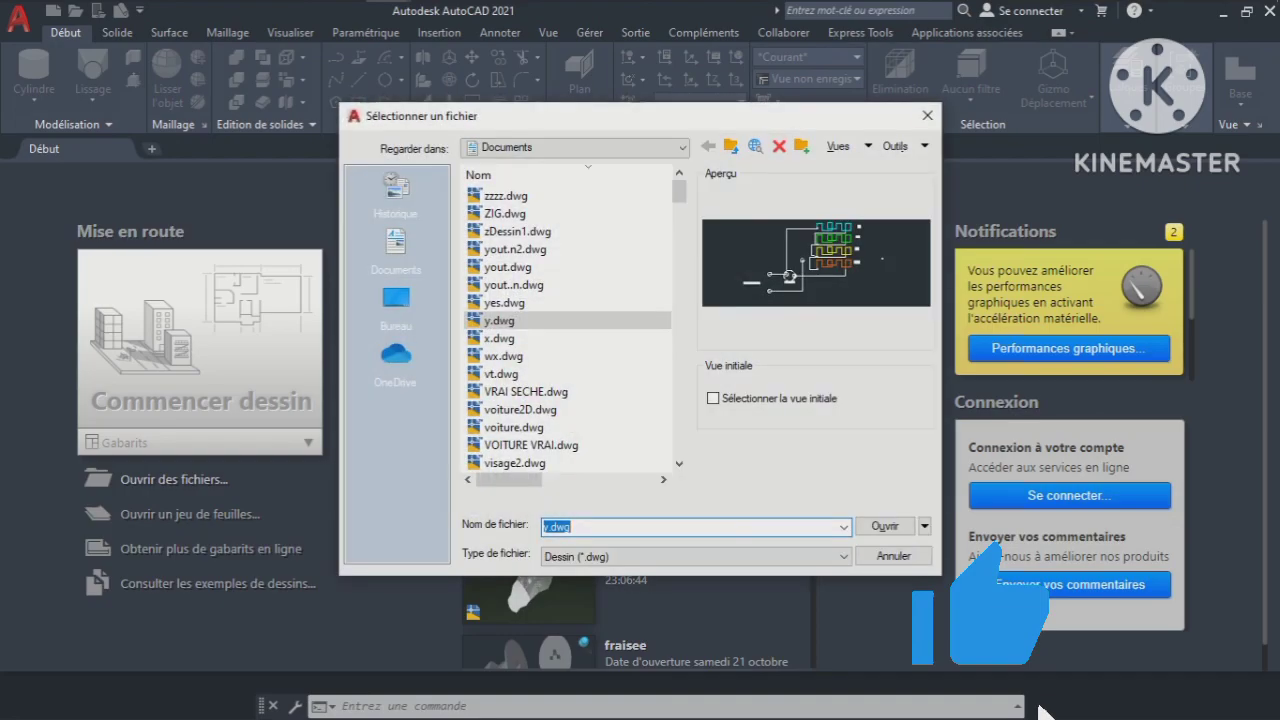
pyautogui.press('Down')
pyautogui.press('Down')
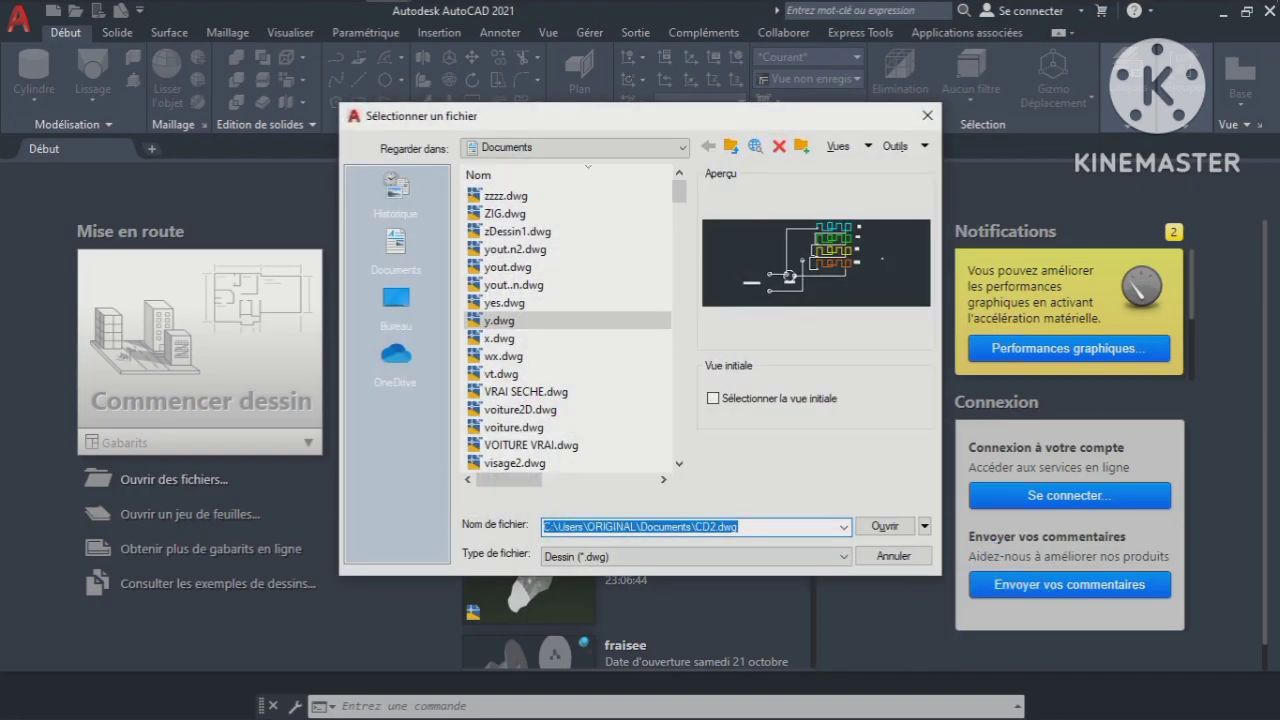
pyautogui.press('Down')
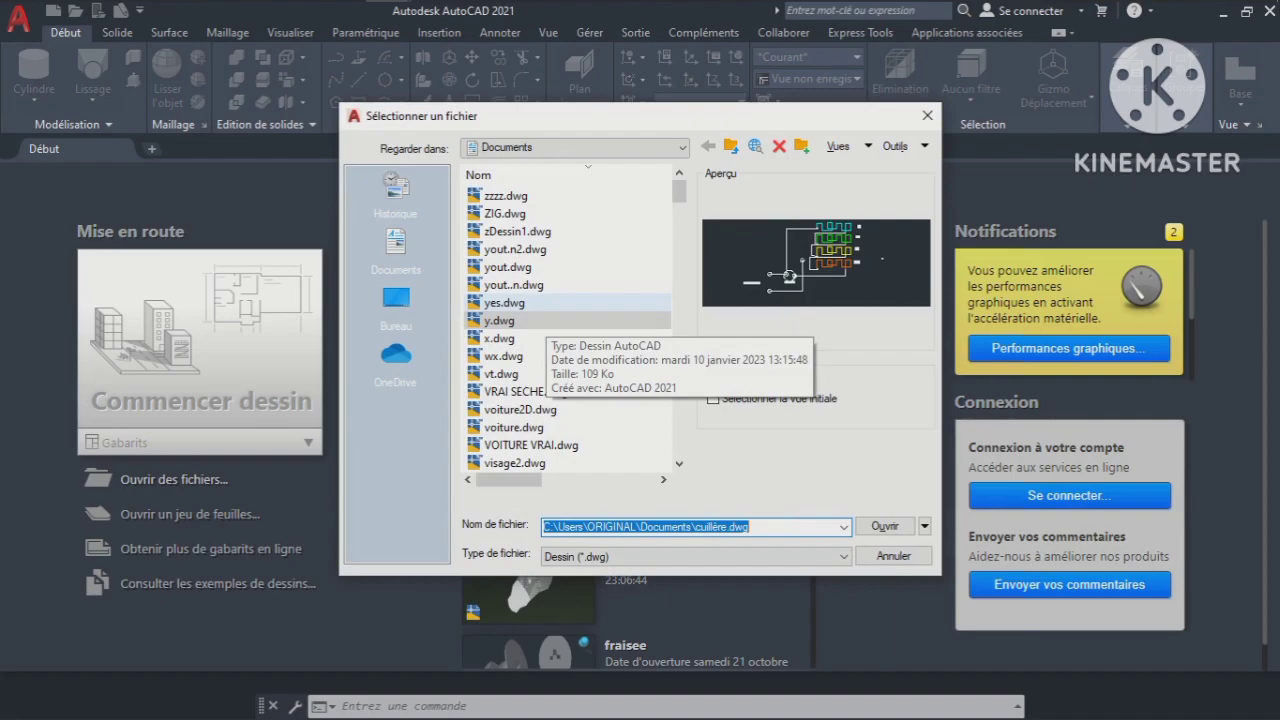
pyautogui.click(546, 303)
pyautogui.press('Down')
pyautogui.press('Down')
pyautogui.press('Down')
pyautogui.press('Down')
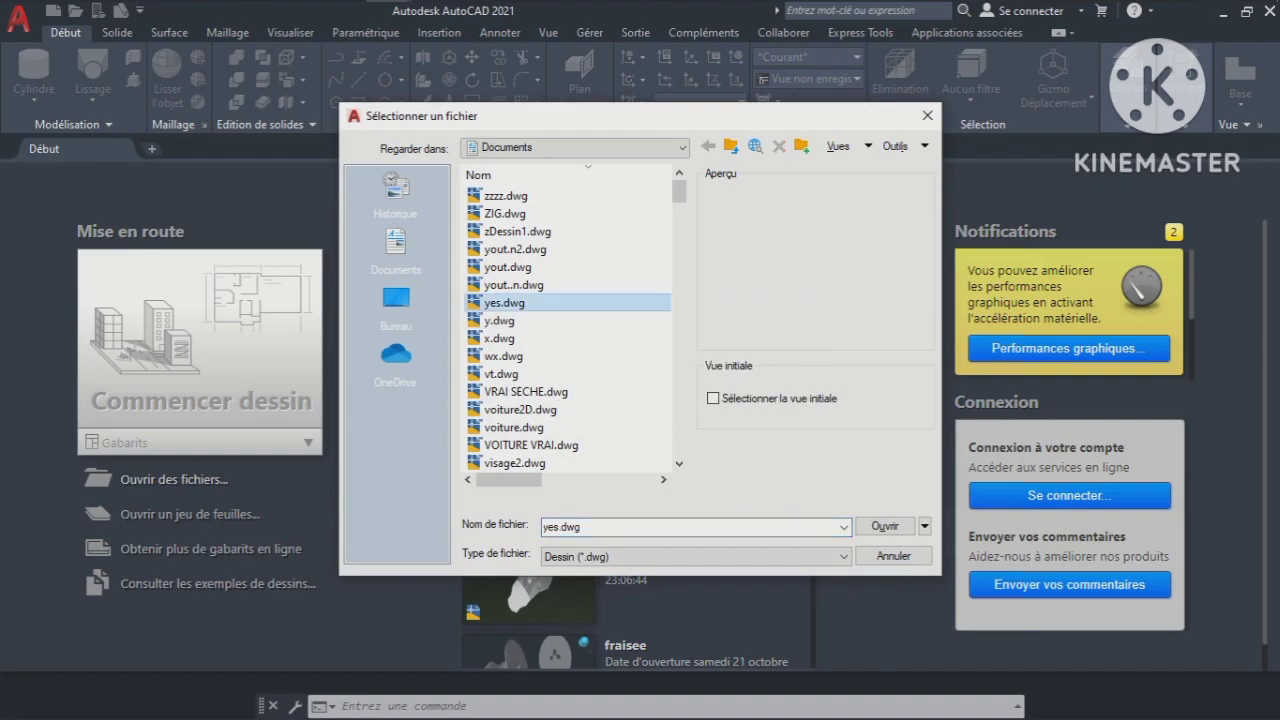
pyautogui.press('Down')
pyautogui.press('Down')
pyautogui.press('Down')
pyautogui.press('Down')
pyautogui.press('Down')
pyautogui.press('Down')
pyautogui.press('Down')
pyautogui.press('Down')
pyautogui.press('Down')
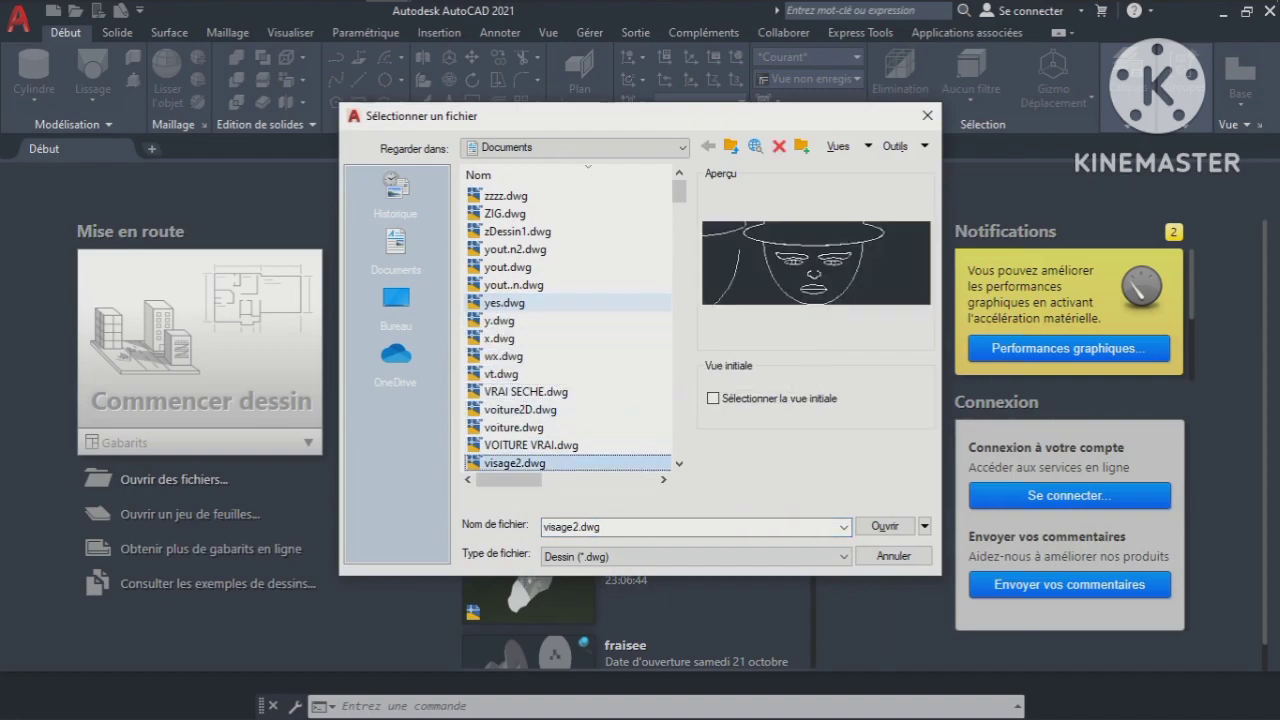
pyautogui.press('Down')
pyautogui.press('Down')
pyautogui.press('Down')
pyautogui.press('Up')
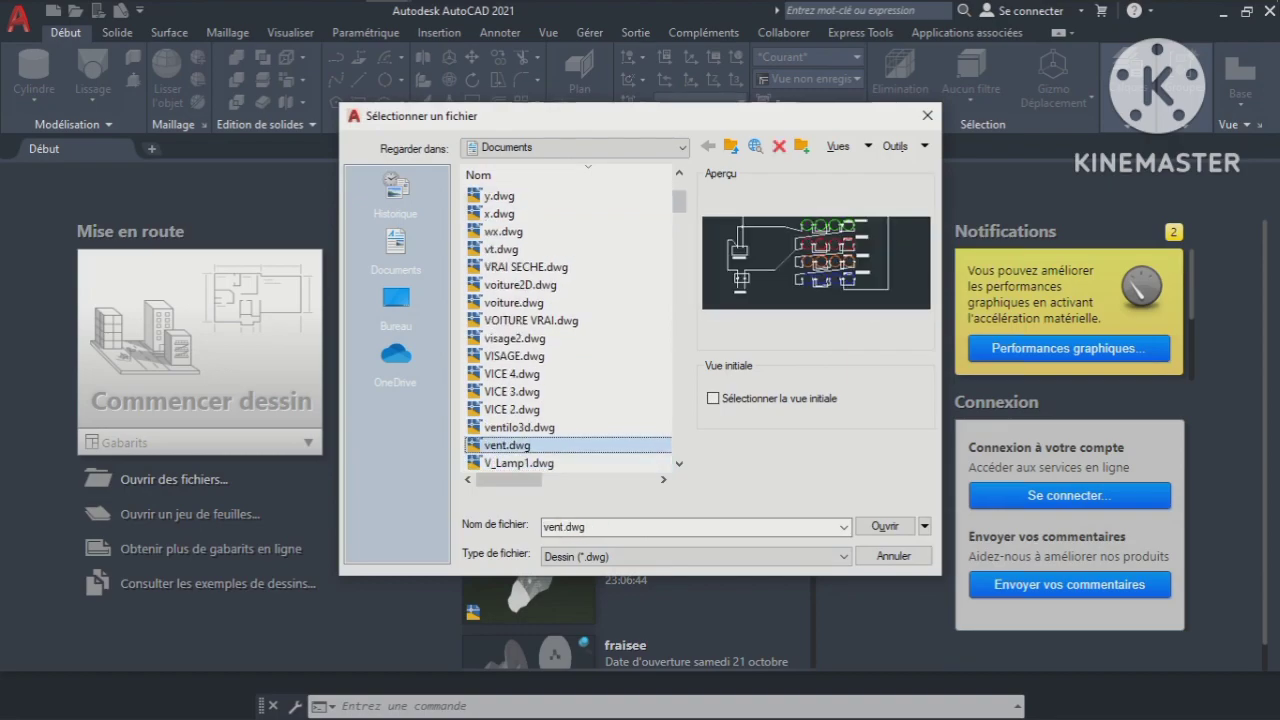
pyautogui.press('Return')
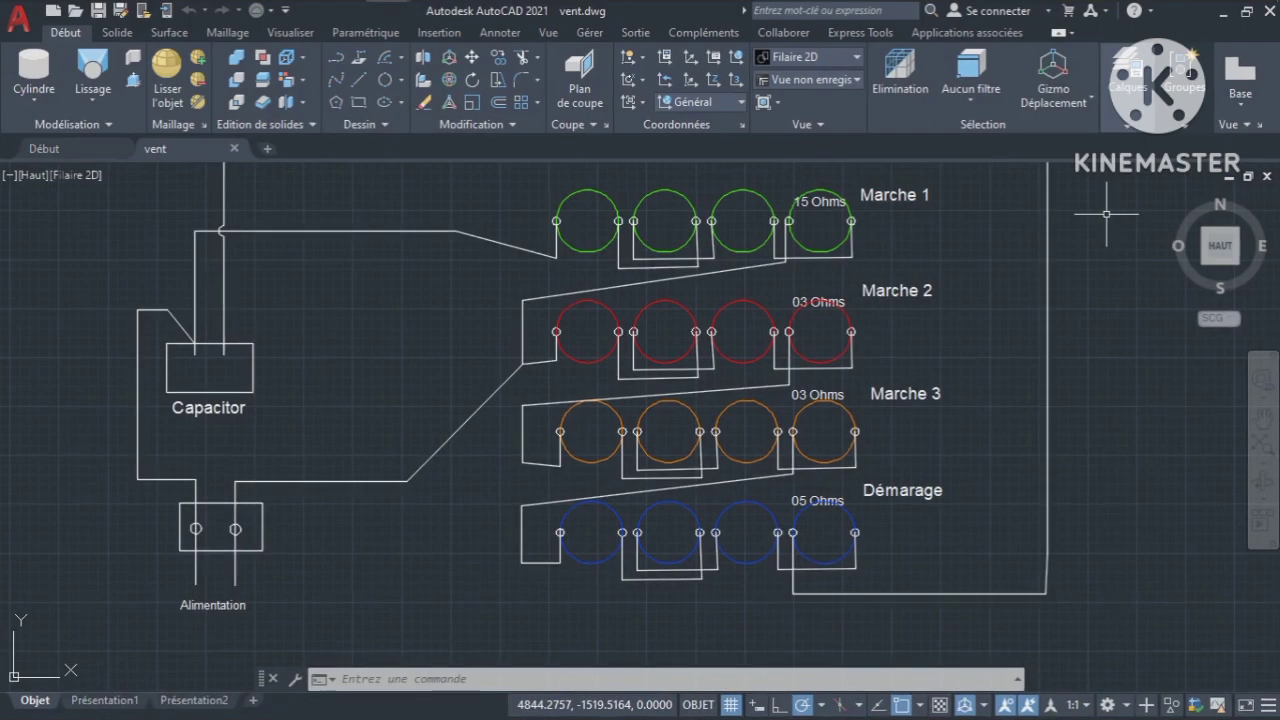
# - Create a new layer in the layer properties manager and set its color to index 129
pyautogui.moveTo(1127, 88)
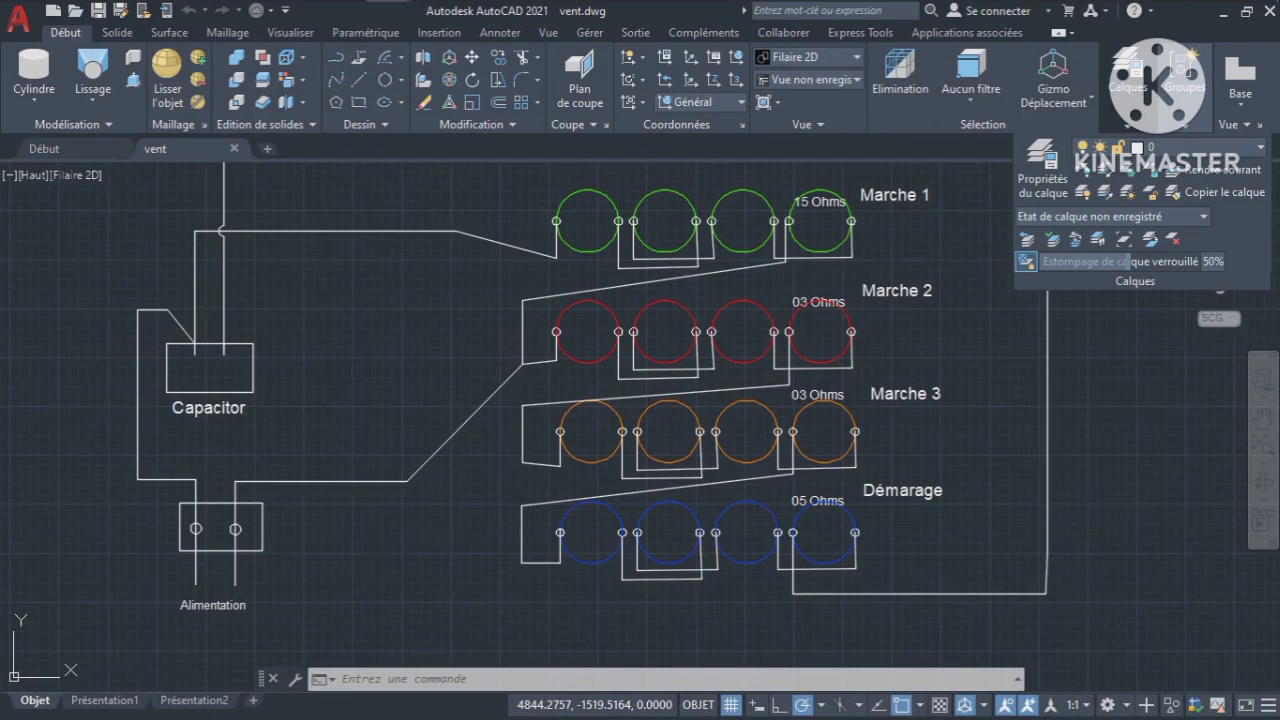
pyautogui.click(1041, 162)
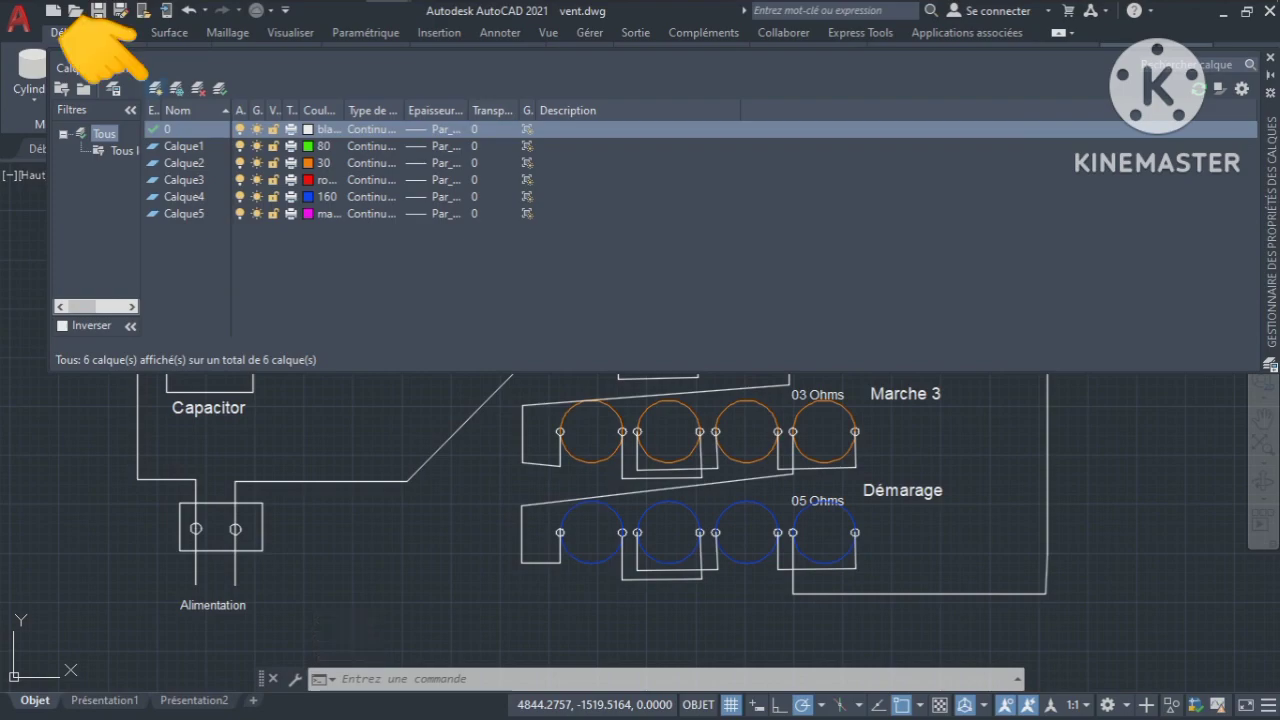
pyautogui.click(155, 88)
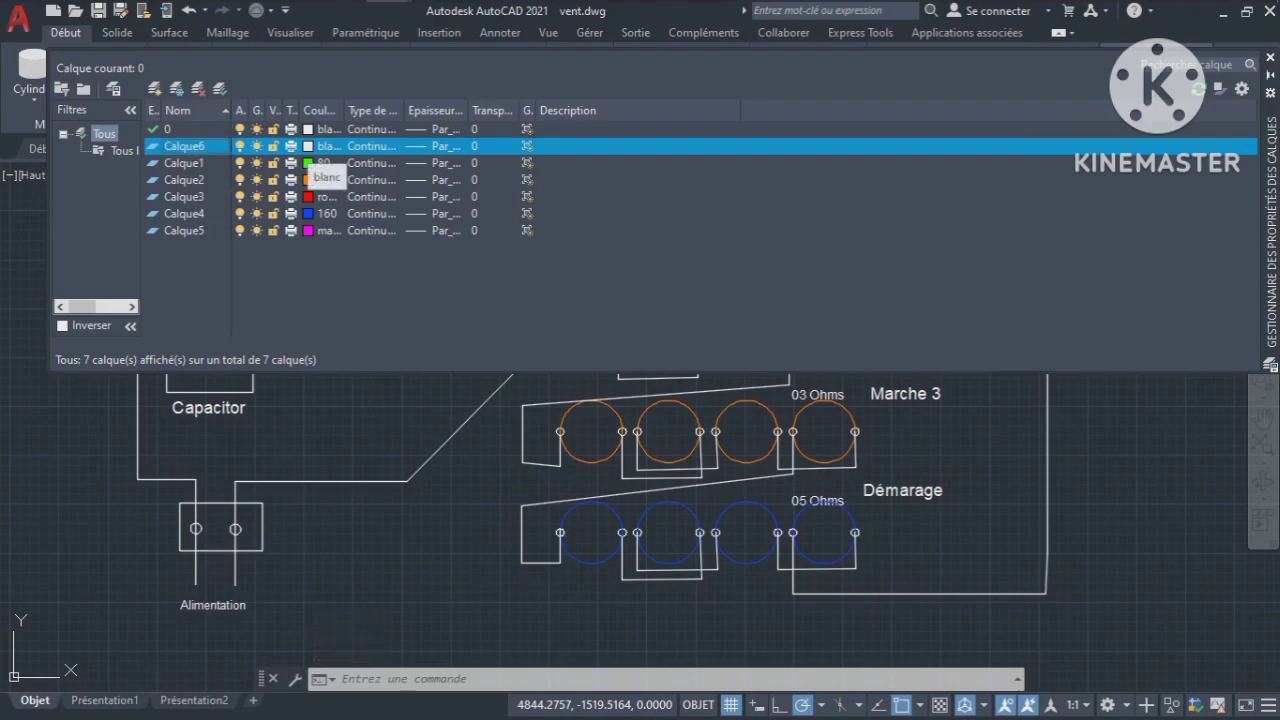
pyautogui.click(322, 146)
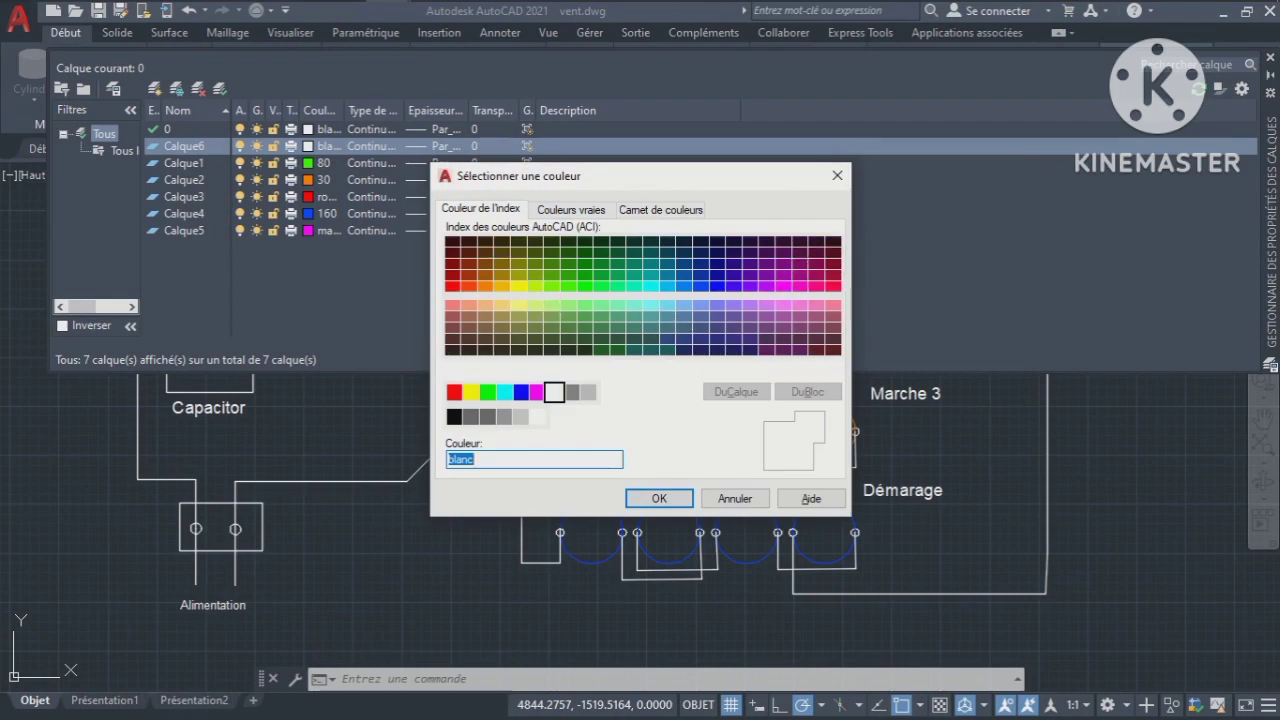
pyautogui.click(634, 349)
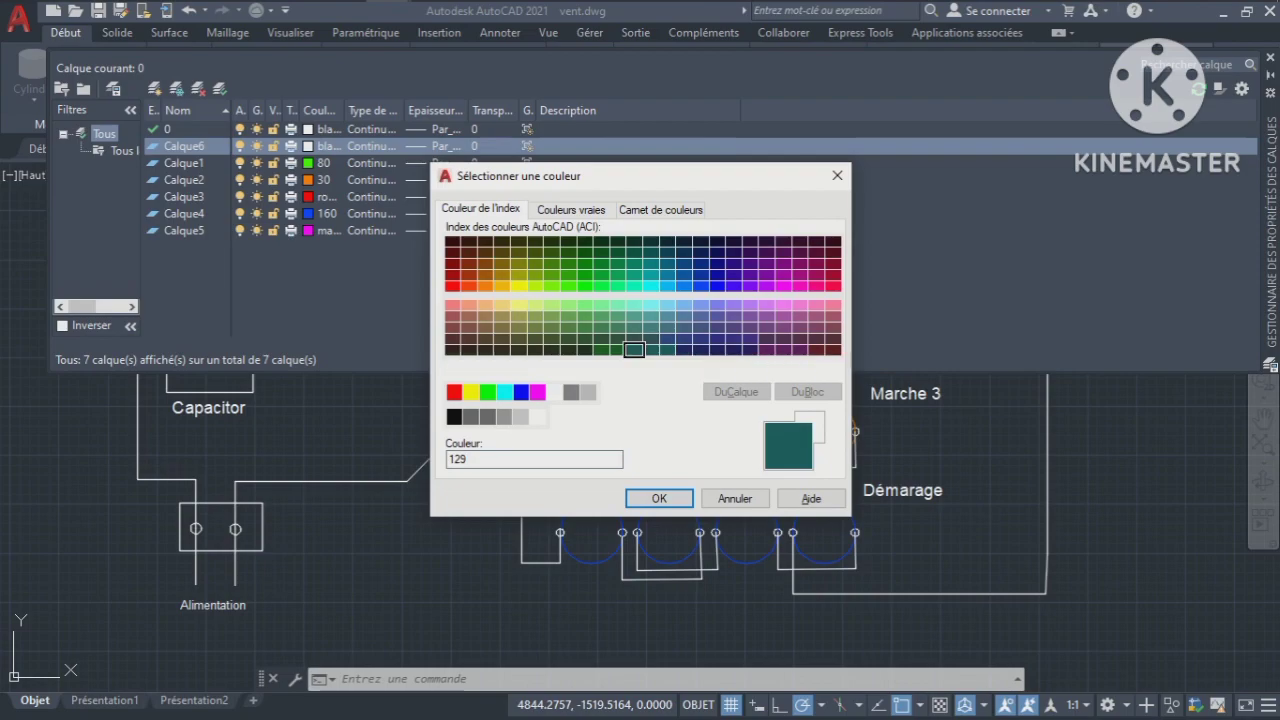
pyautogui.click(659, 498)
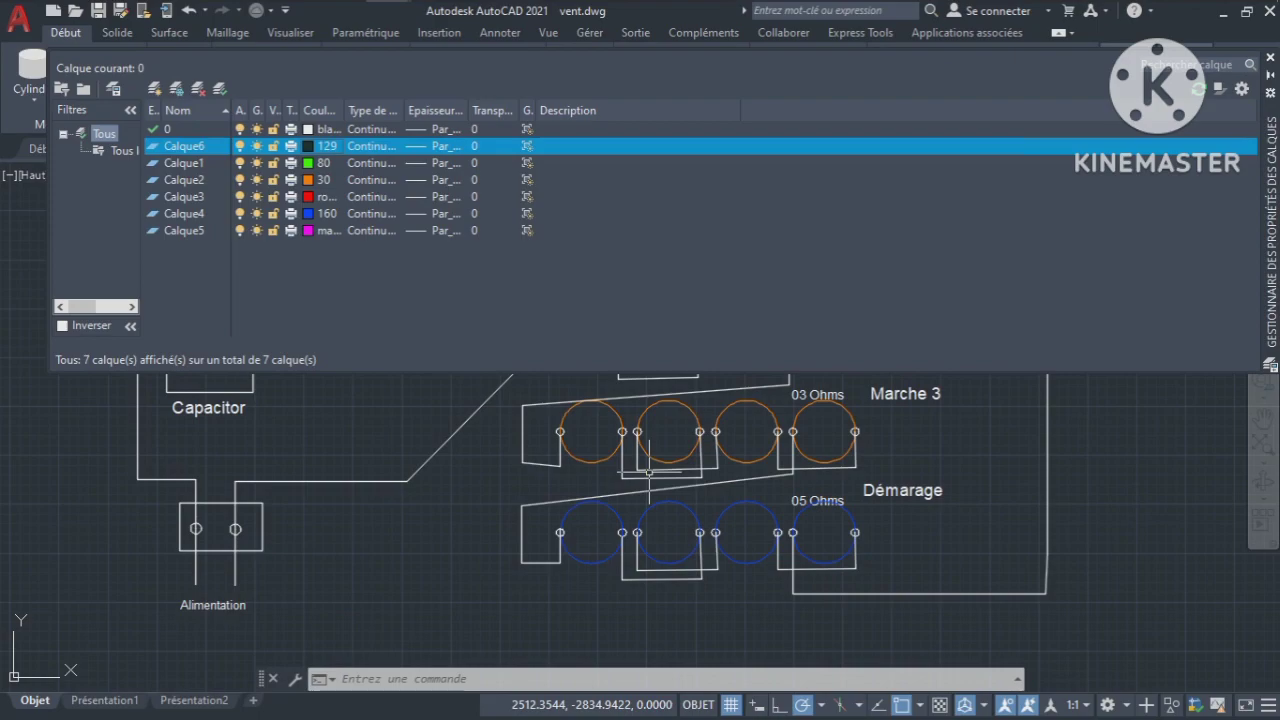
# - Review the lineweights available for the new layer Calque6, without choosing a different one
pyautogui.click(440, 146)
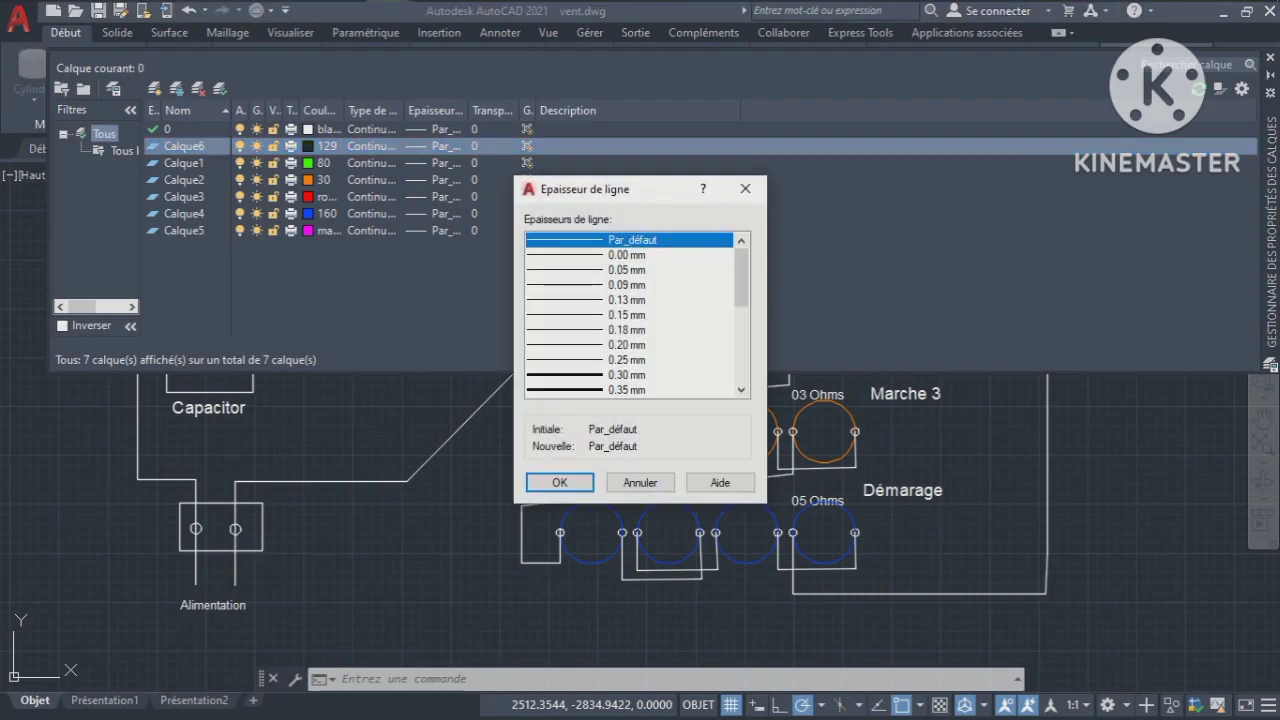
pyautogui.scroll(-5, 637, 315)
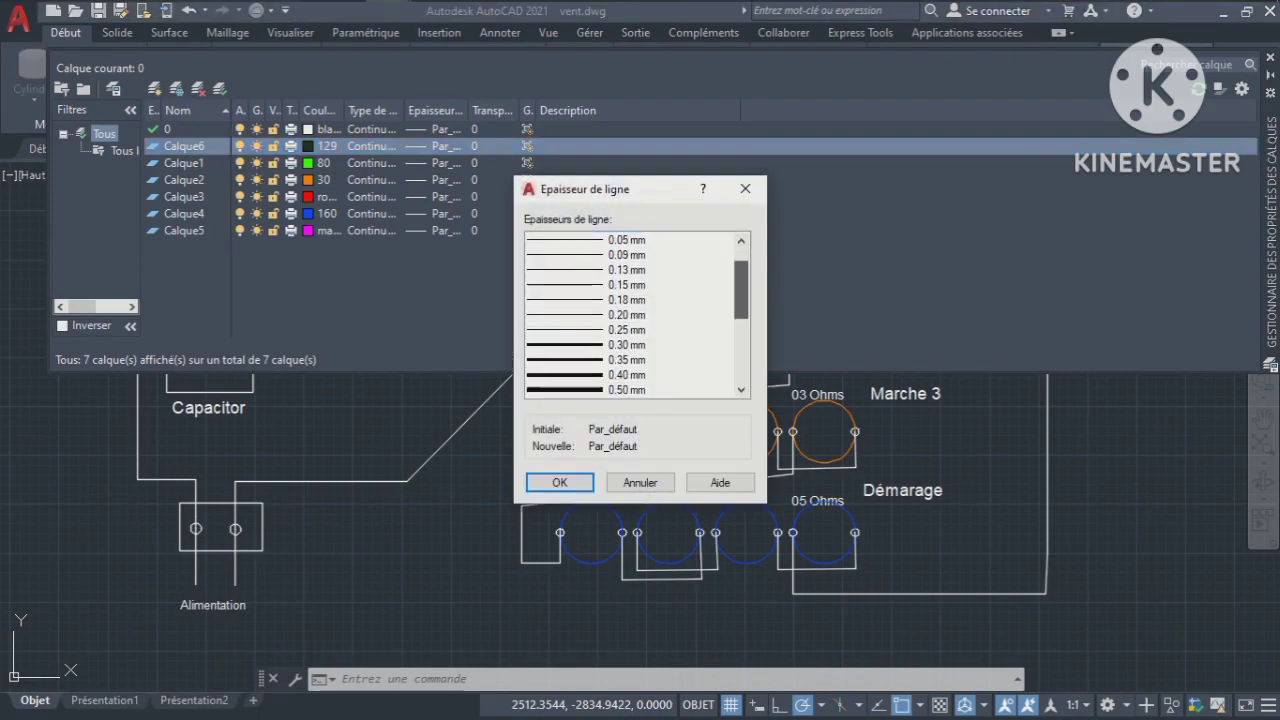
pyautogui.scroll(5, 637, 315)
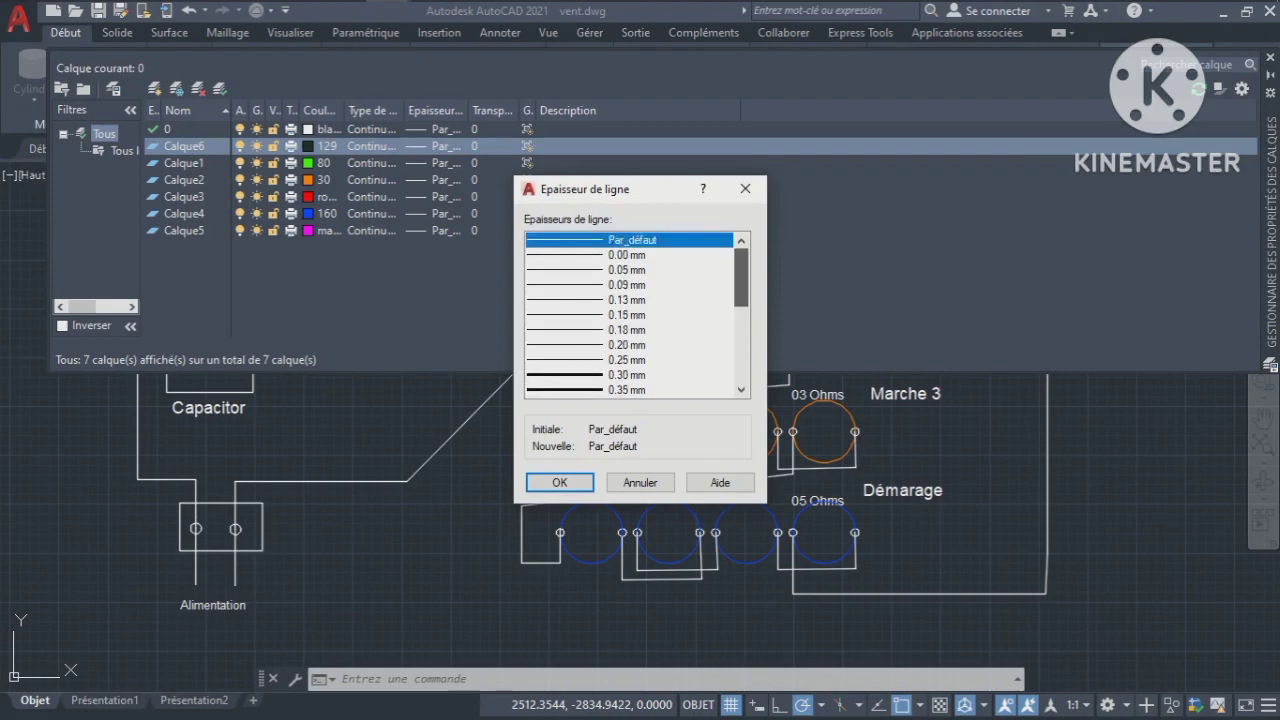
pyautogui.click(645, 480)
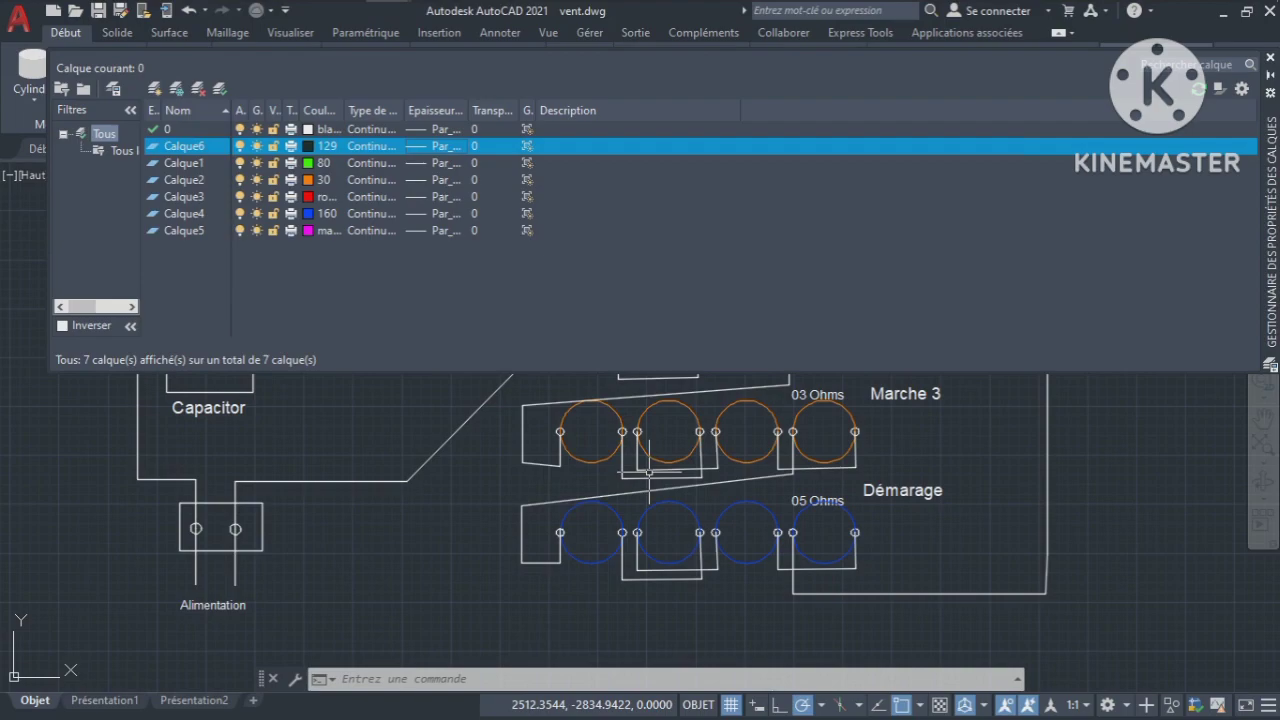
# - Browse the linetypes that can be loaded from acadiso.lin for layer Calque6, without loading any
pyautogui.click(371, 146)
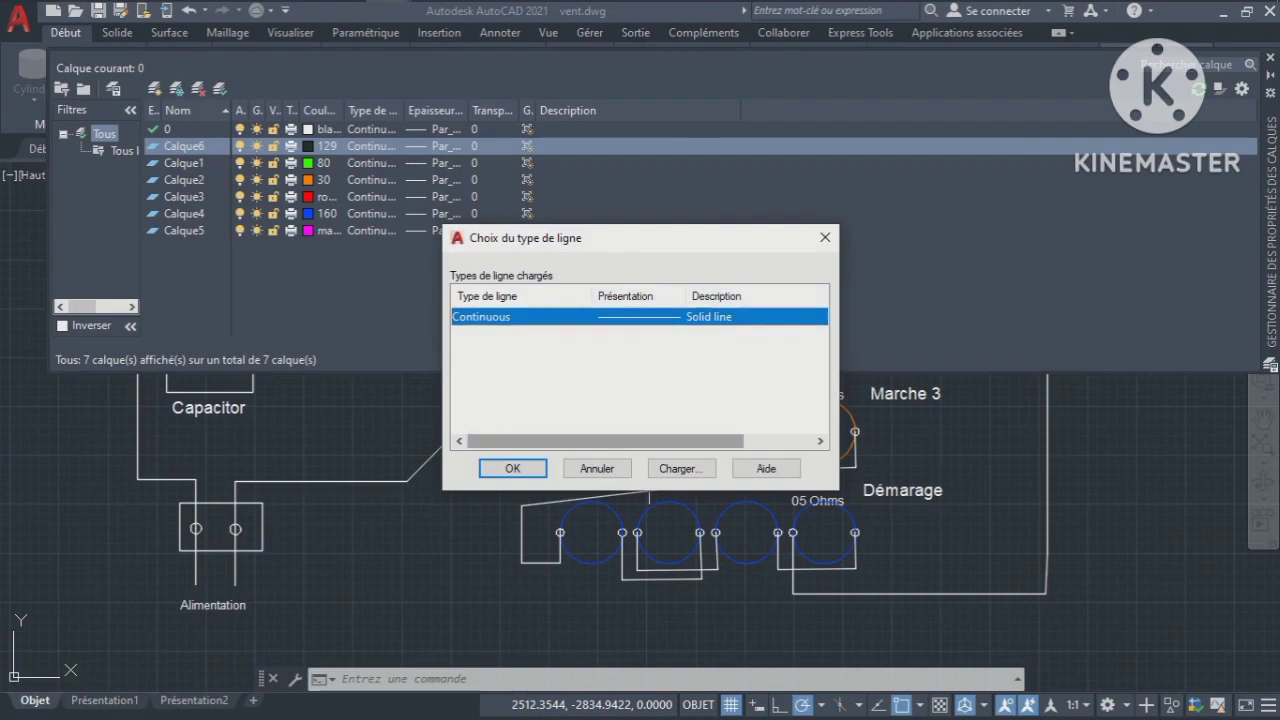
pyautogui.click(681, 468)
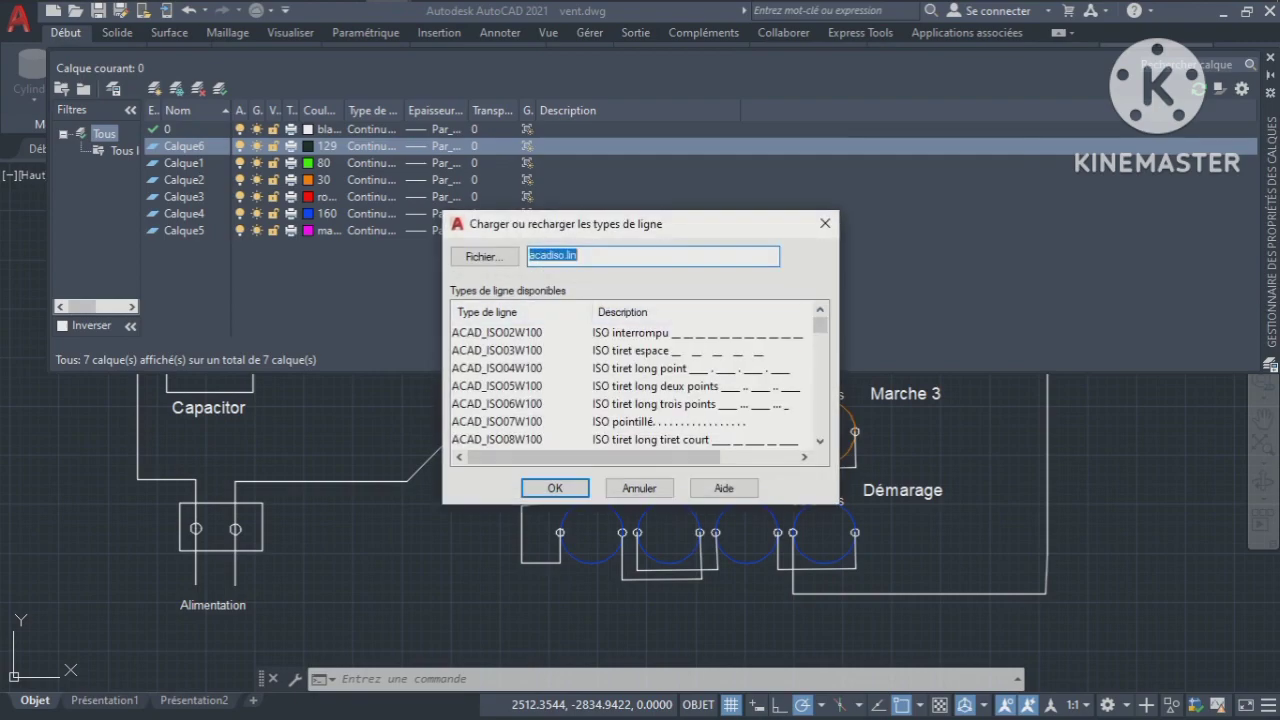
pyautogui.click(497, 332)
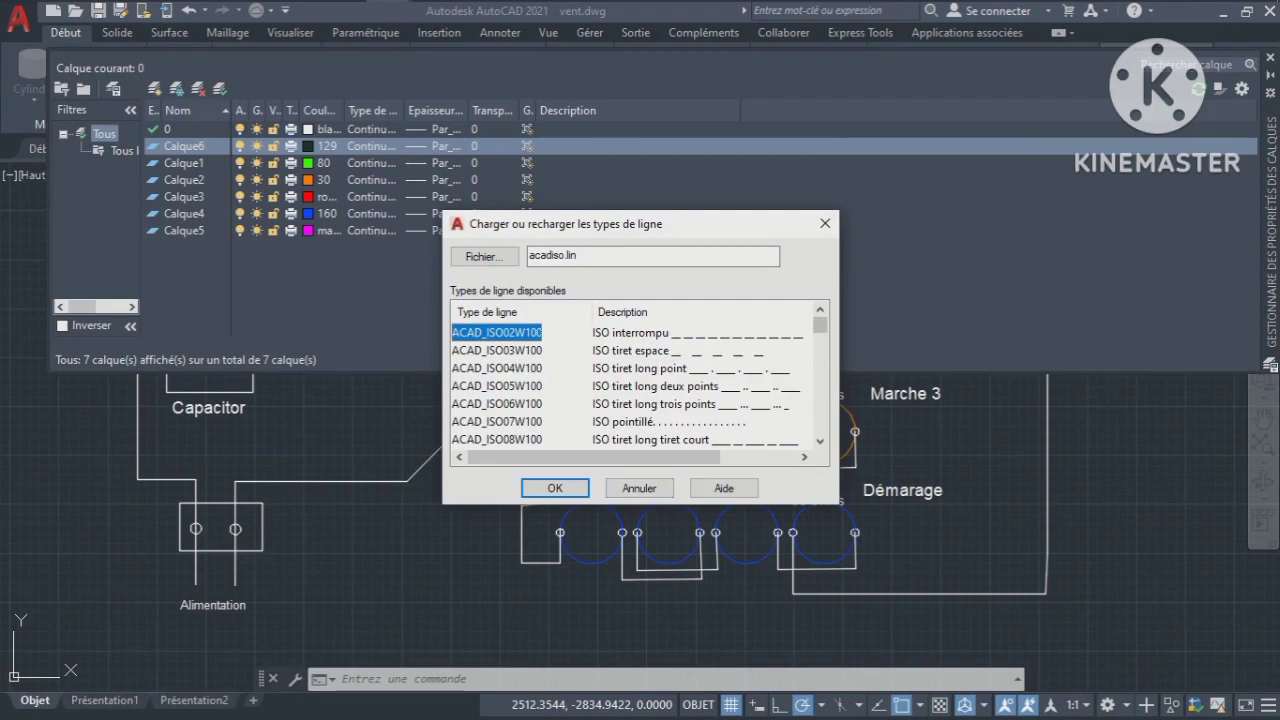
pyautogui.scroll(-15, 640, 385)
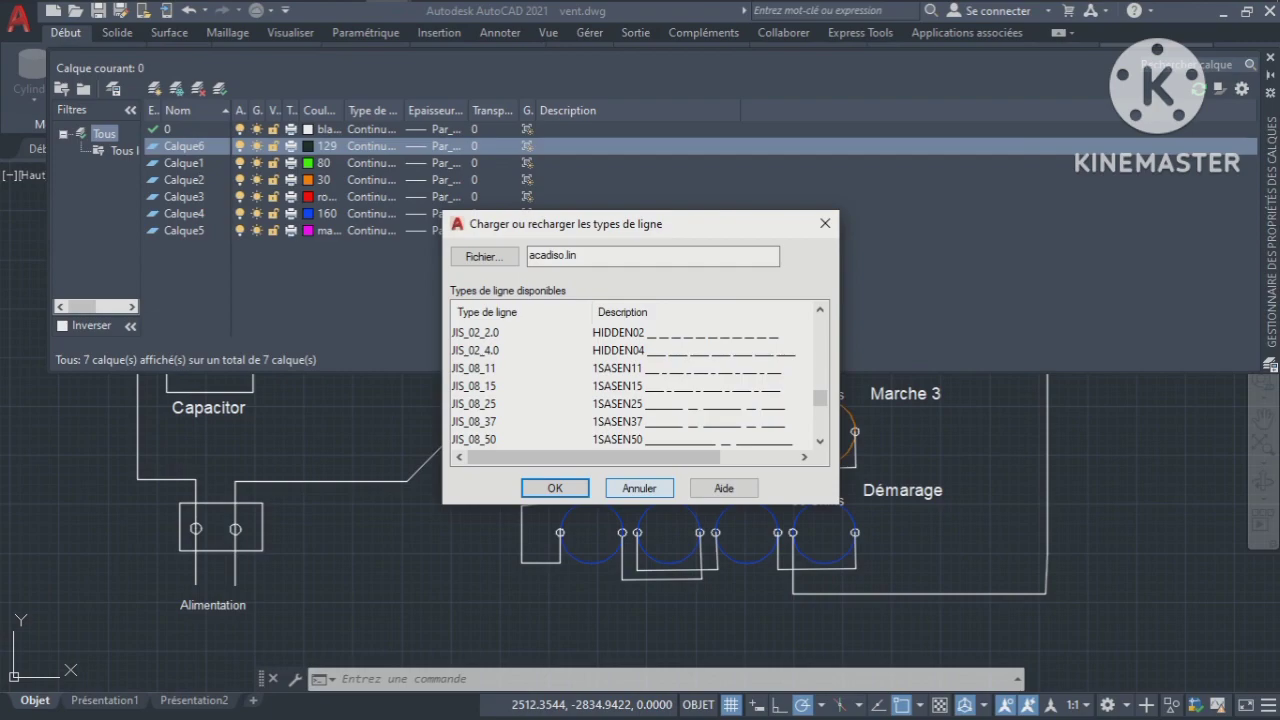
pyautogui.click(639, 488)
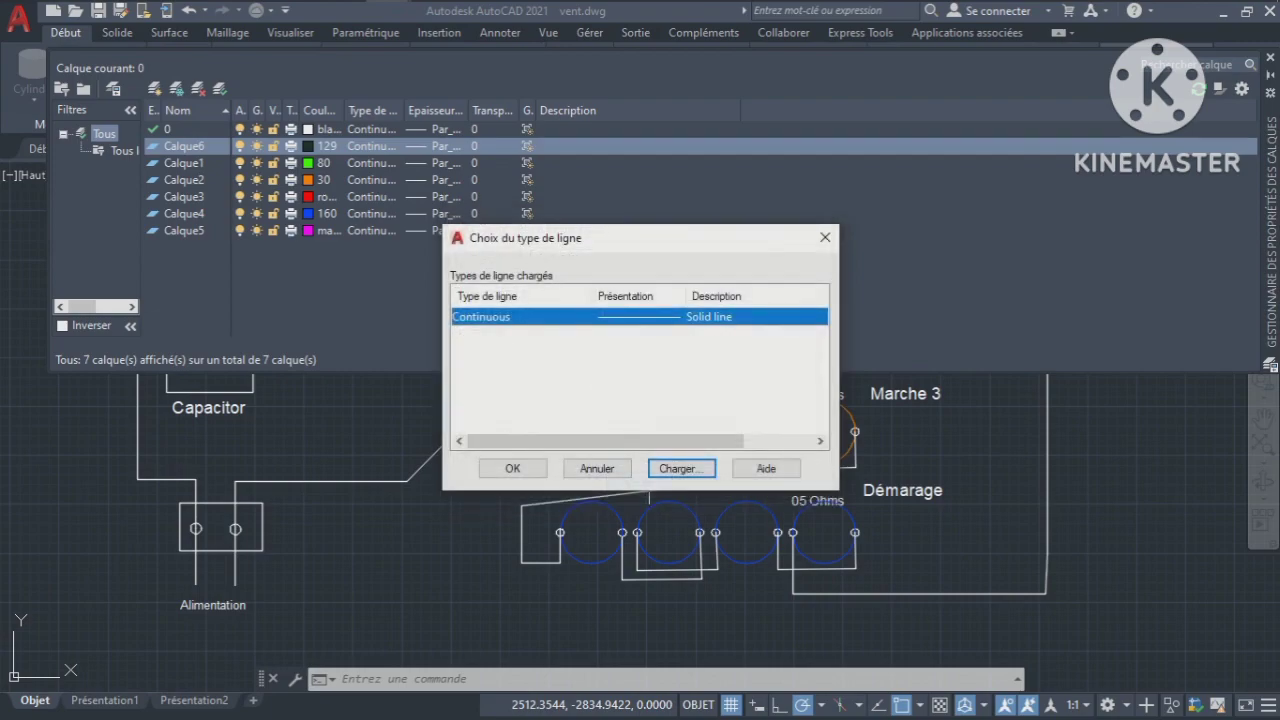
pyautogui.click(824, 238)
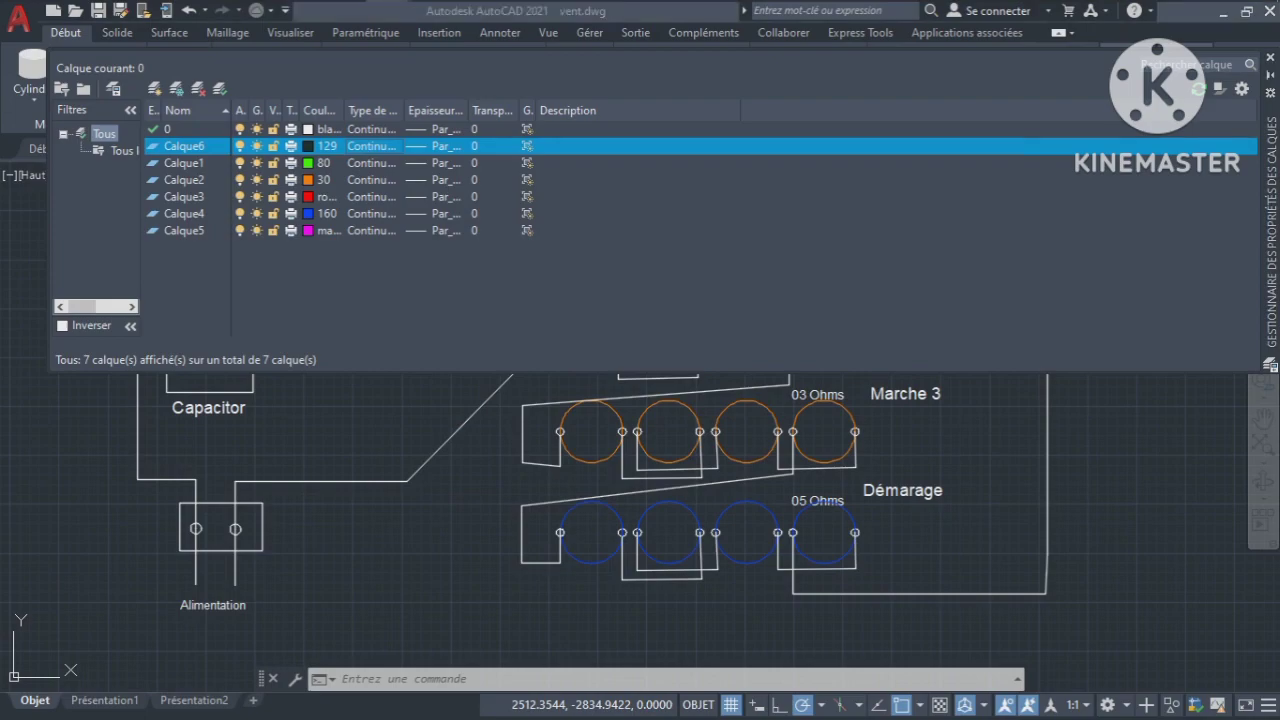
pyautogui.click(435, 146)
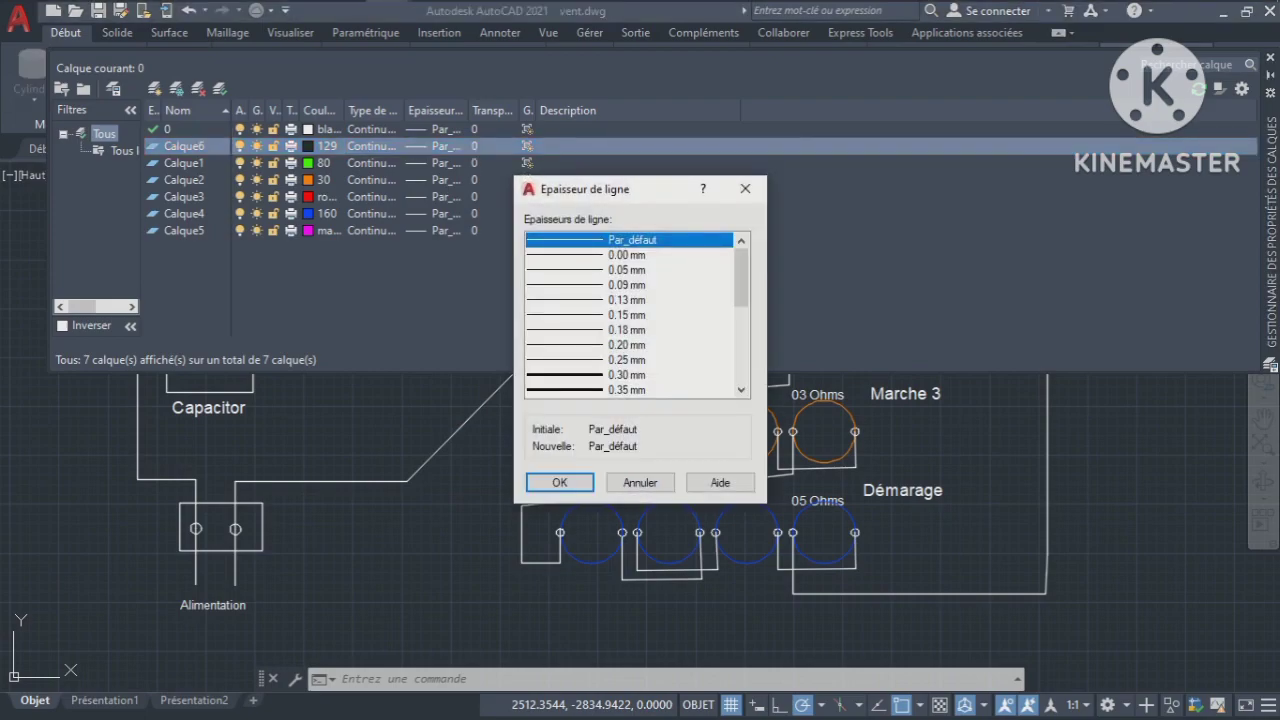
pyautogui.press('Escape')
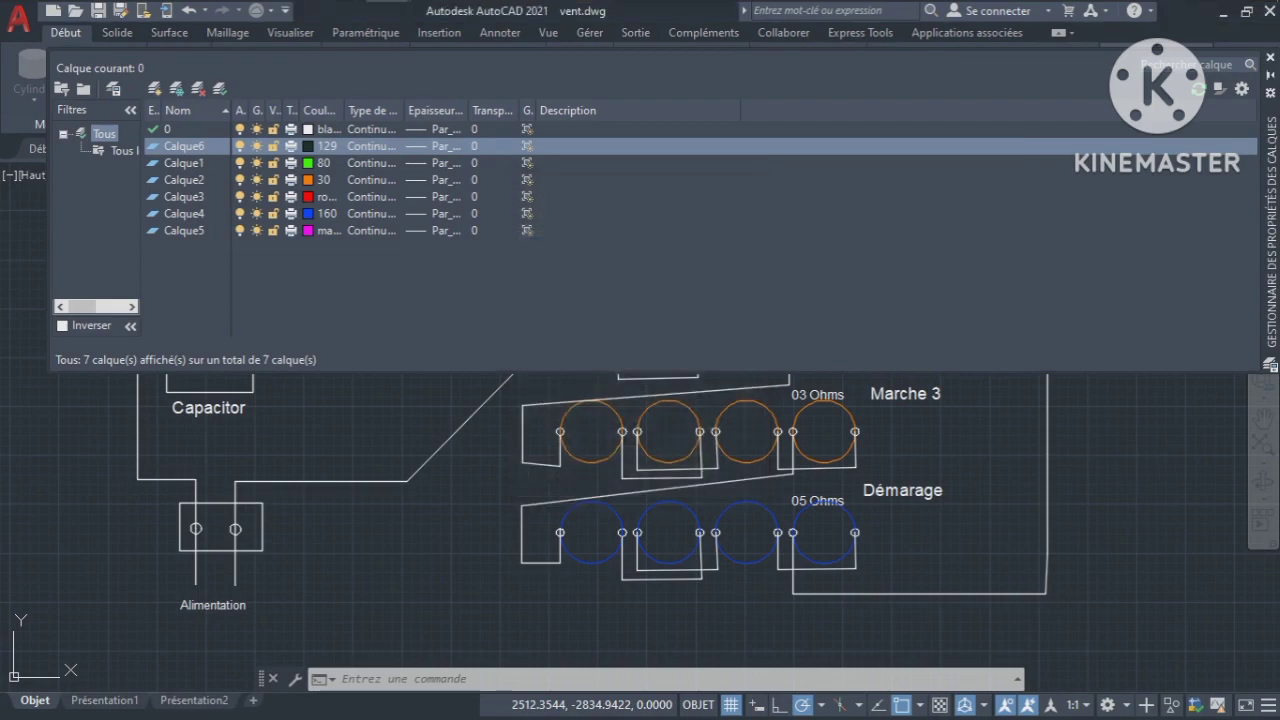
pyautogui.click(371, 163)
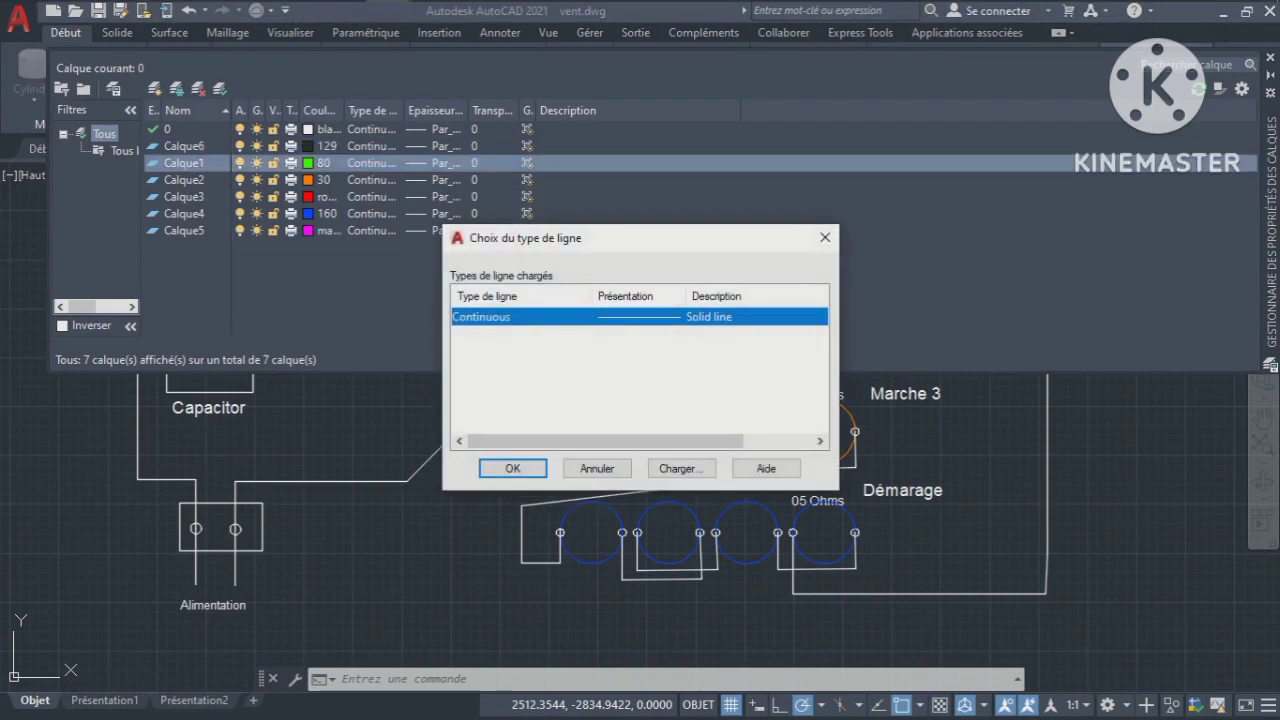
pyautogui.press('Escape')
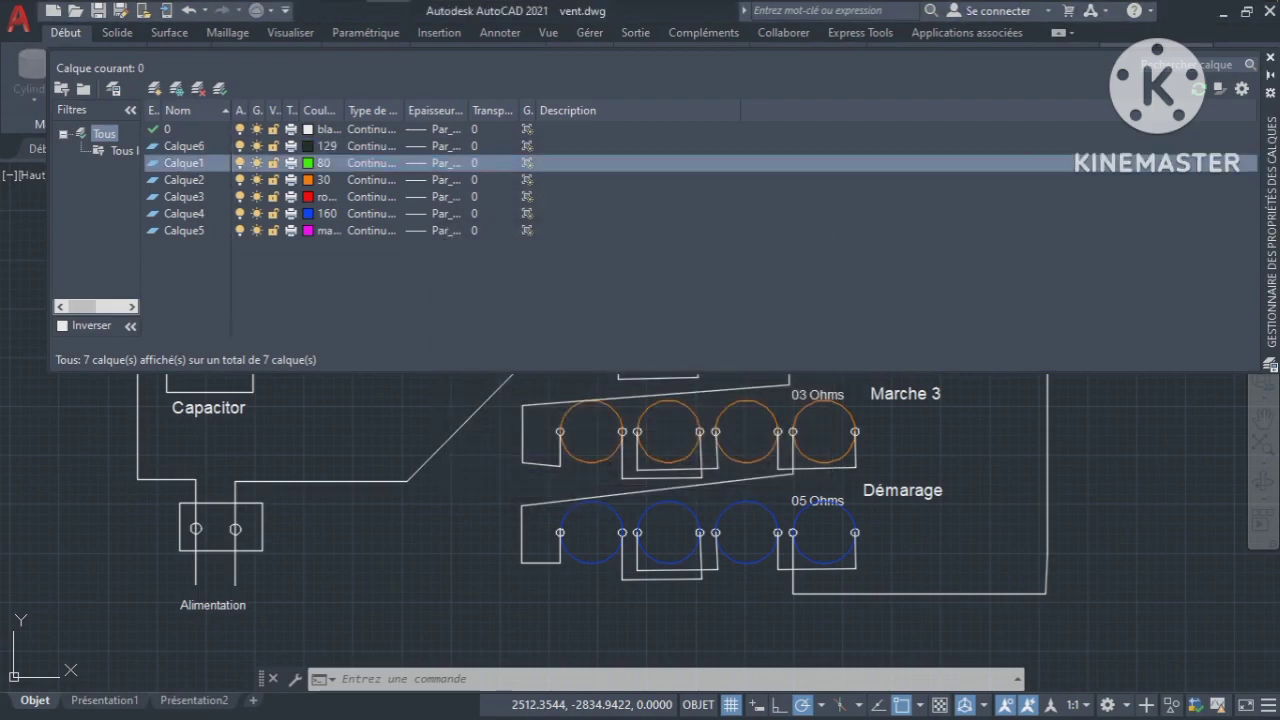
# - Load the dashed linetype ACAD_ISO02W100 from acadiso.lin, assign it to layer Calque6, and close the layer properties manager
pyautogui.click(371, 146)
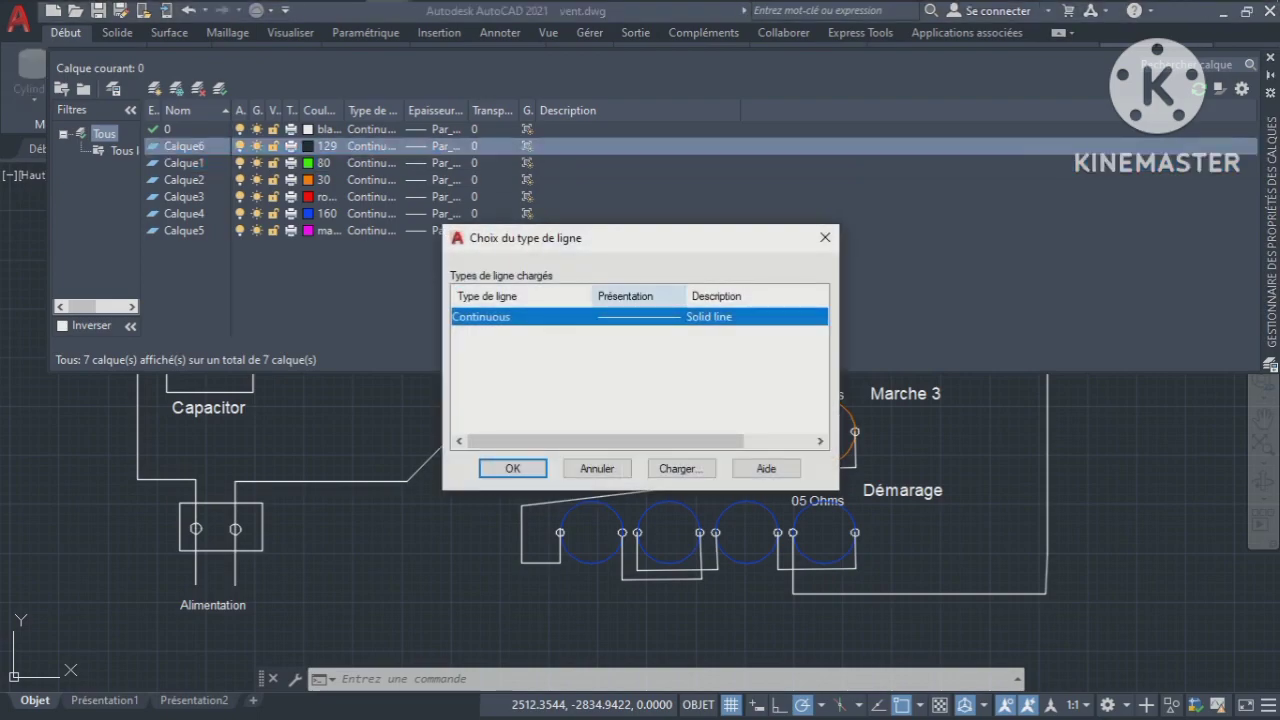
pyautogui.click(681, 468)
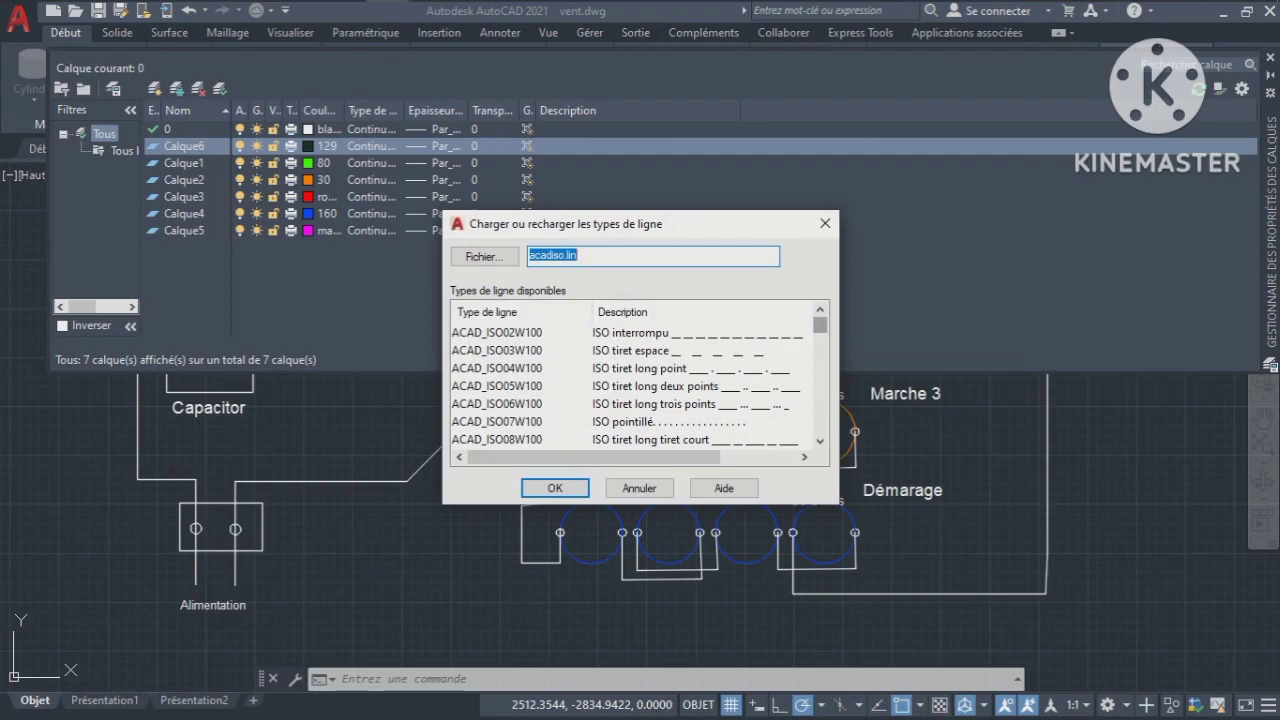
pyautogui.click(497, 332)
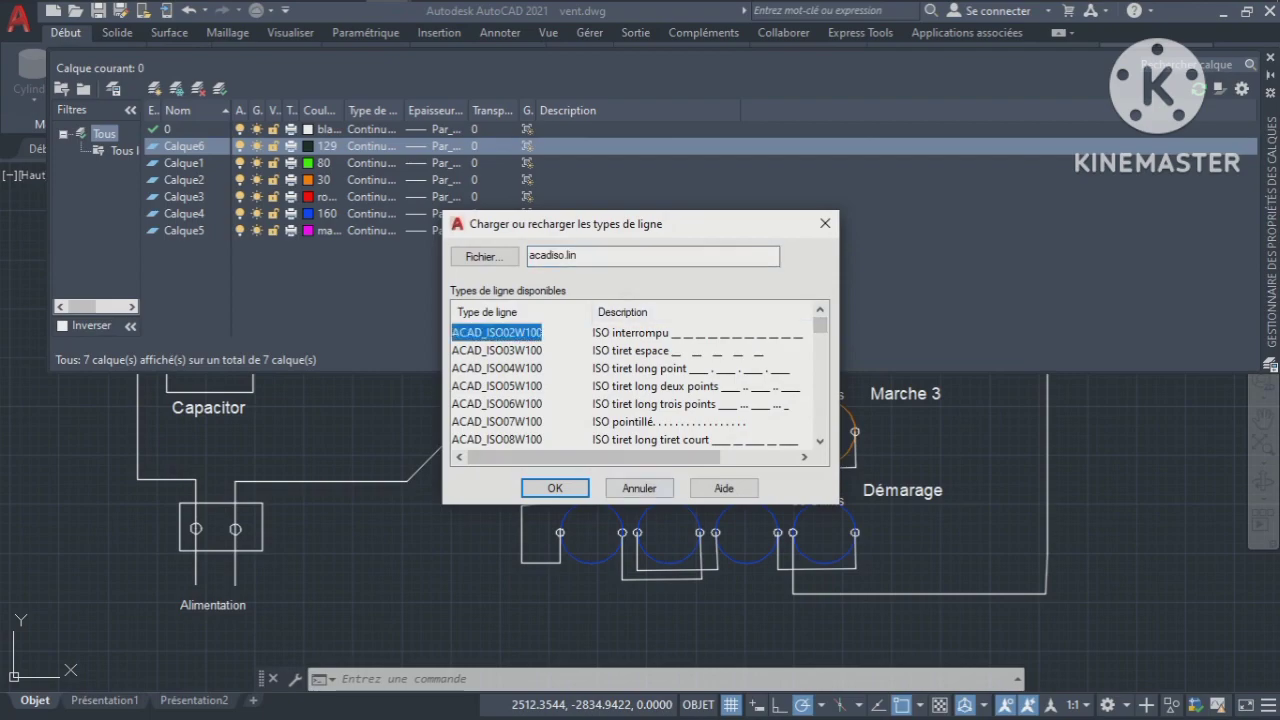
pyautogui.press('Return')
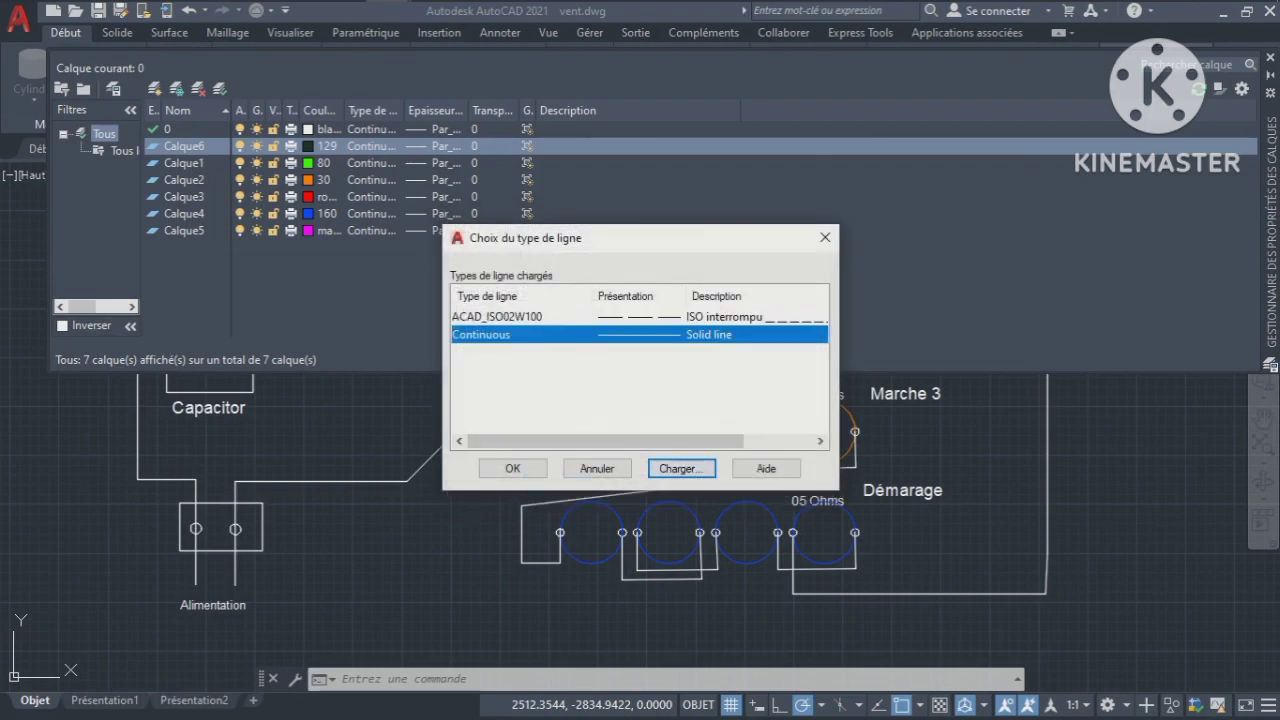
pyautogui.click(497, 316)
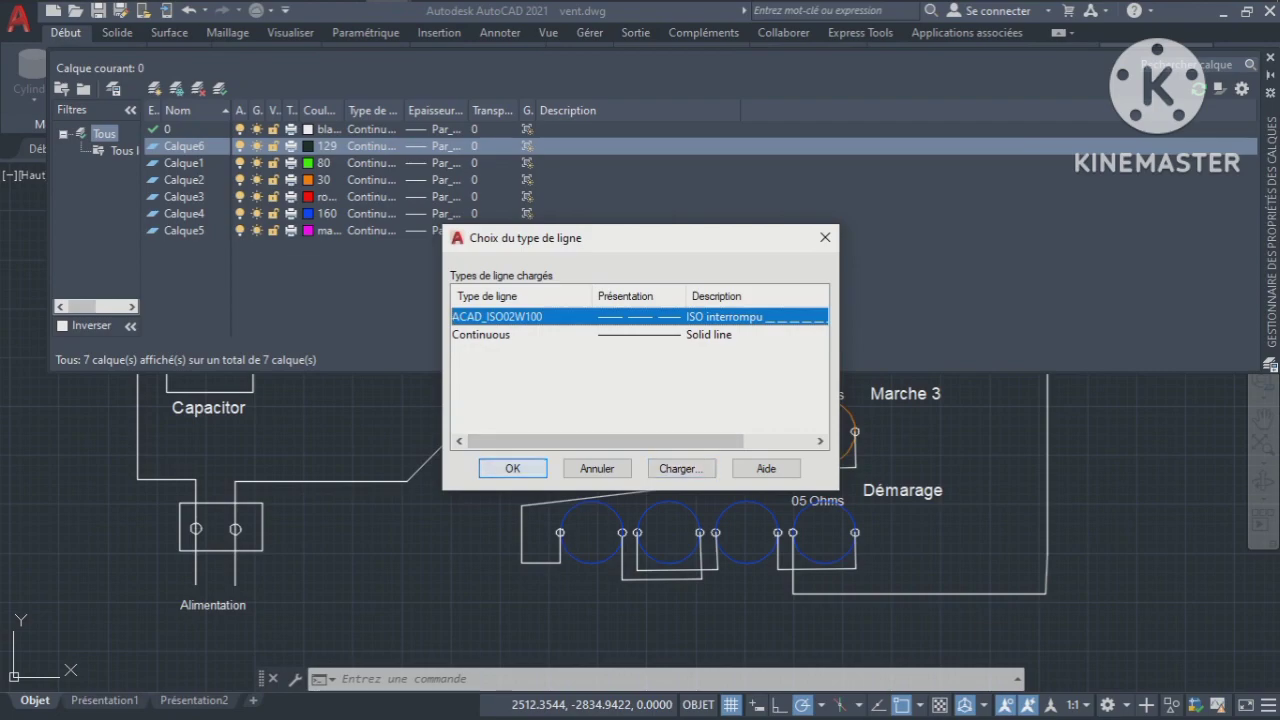
pyautogui.press('Return')
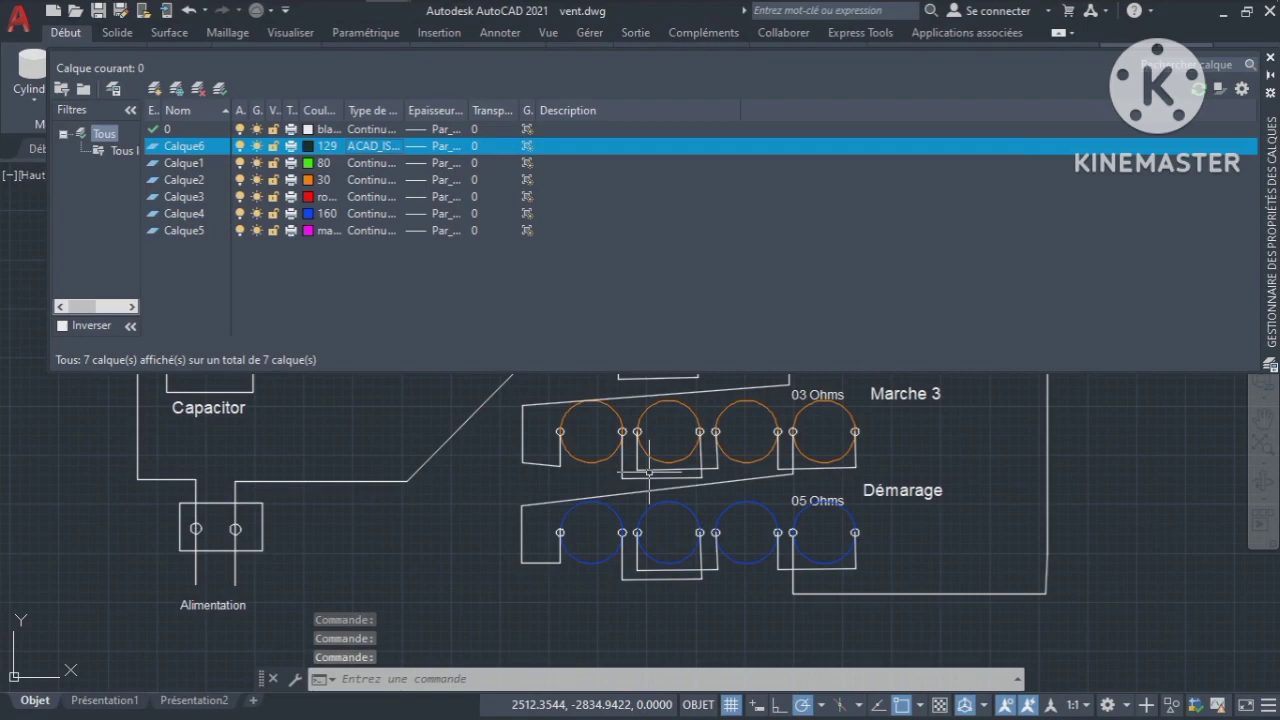
pyautogui.click(1269, 57)
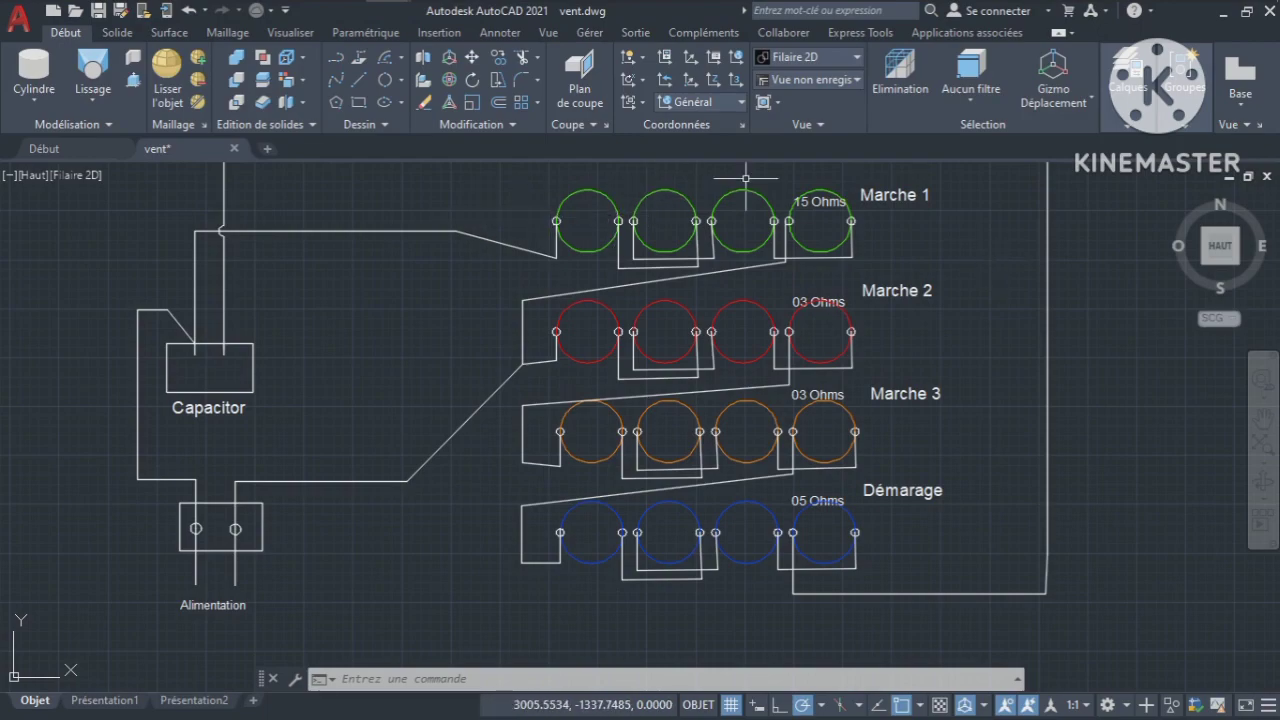
# - Make Calque6 the current layer
pyautogui.click(1128, 87)
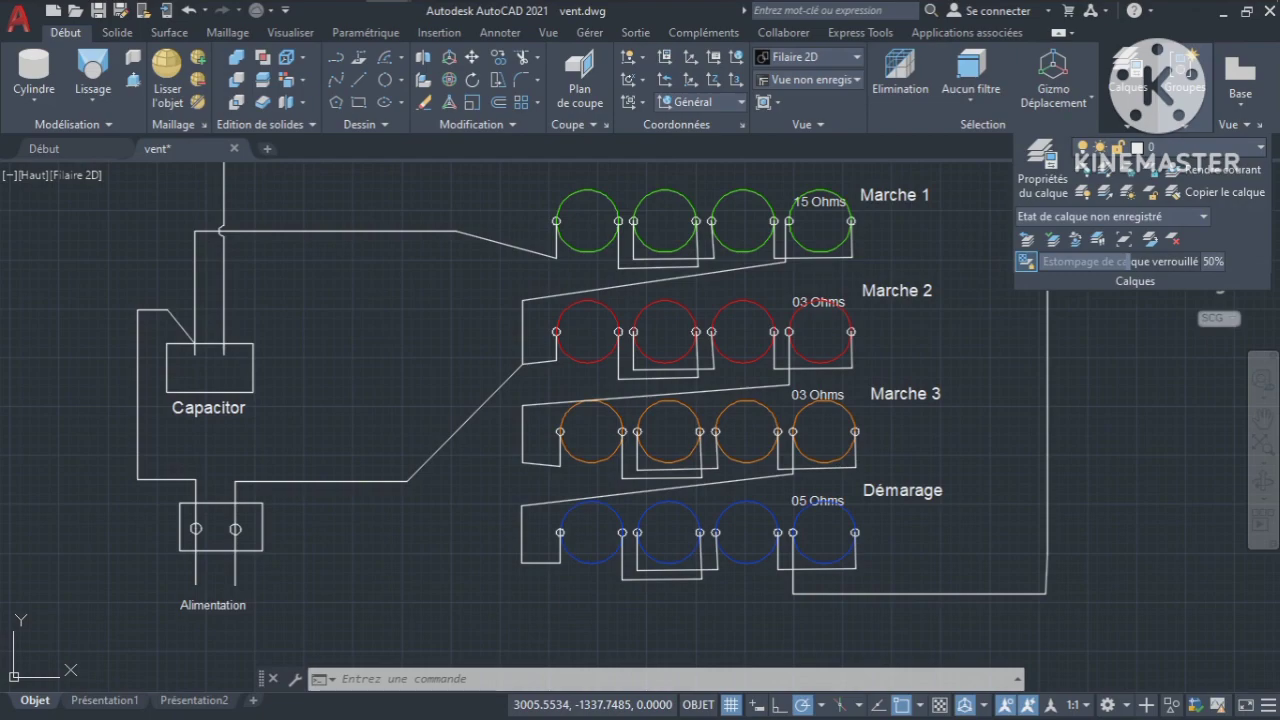
pyautogui.click(1150, 147)
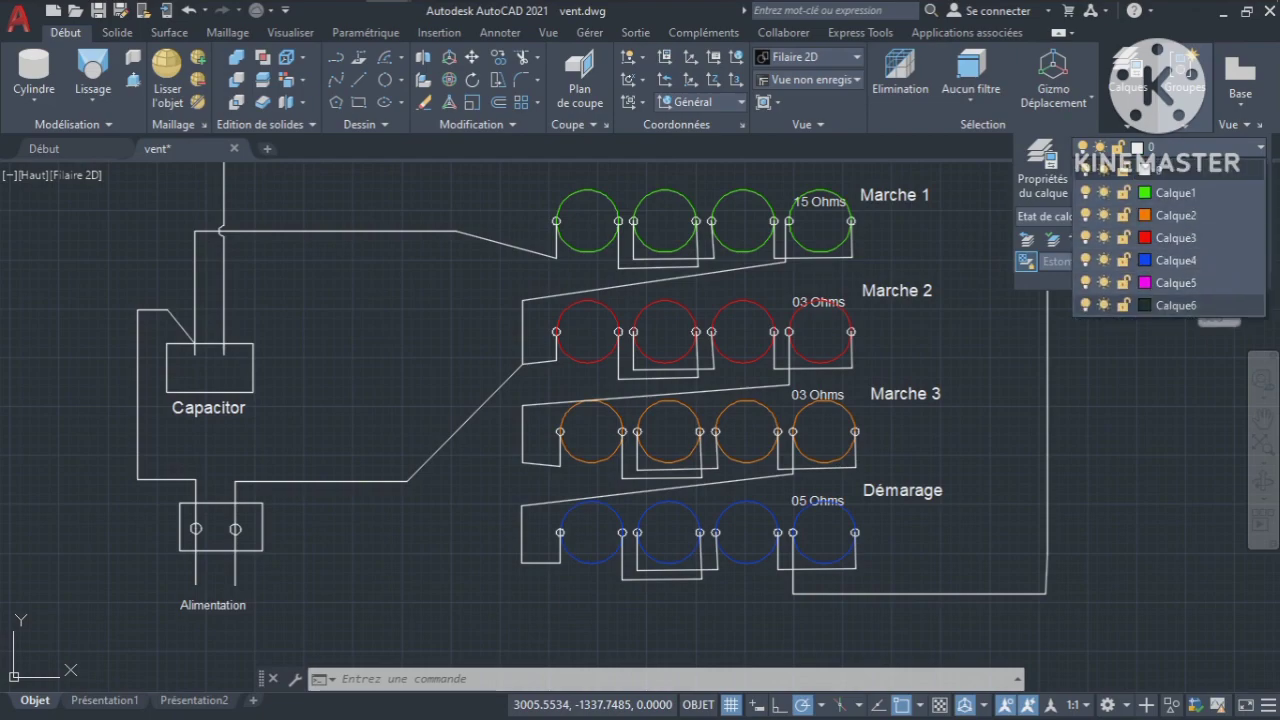
pyautogui.click(1175, 305)
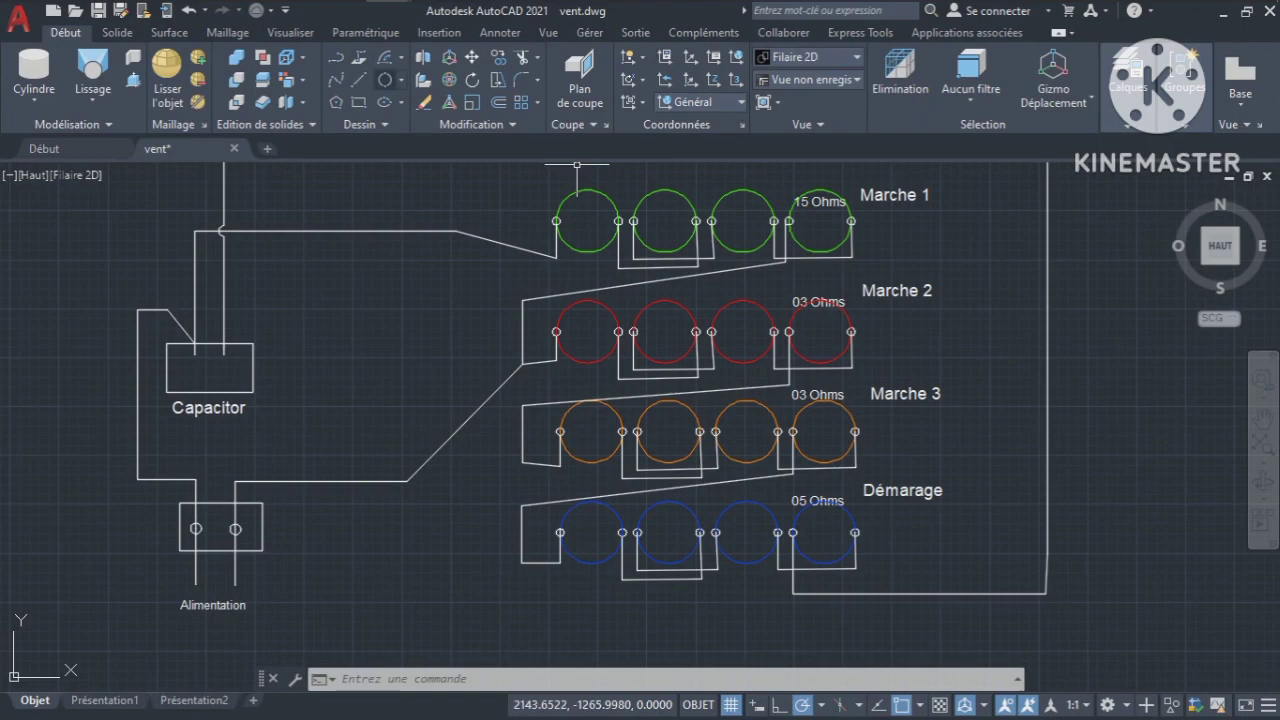
# - Draw a short slanted test line on Calque6 between the Capacitor box and the coil rows, and undo it
pyautogui.click(358, 80)
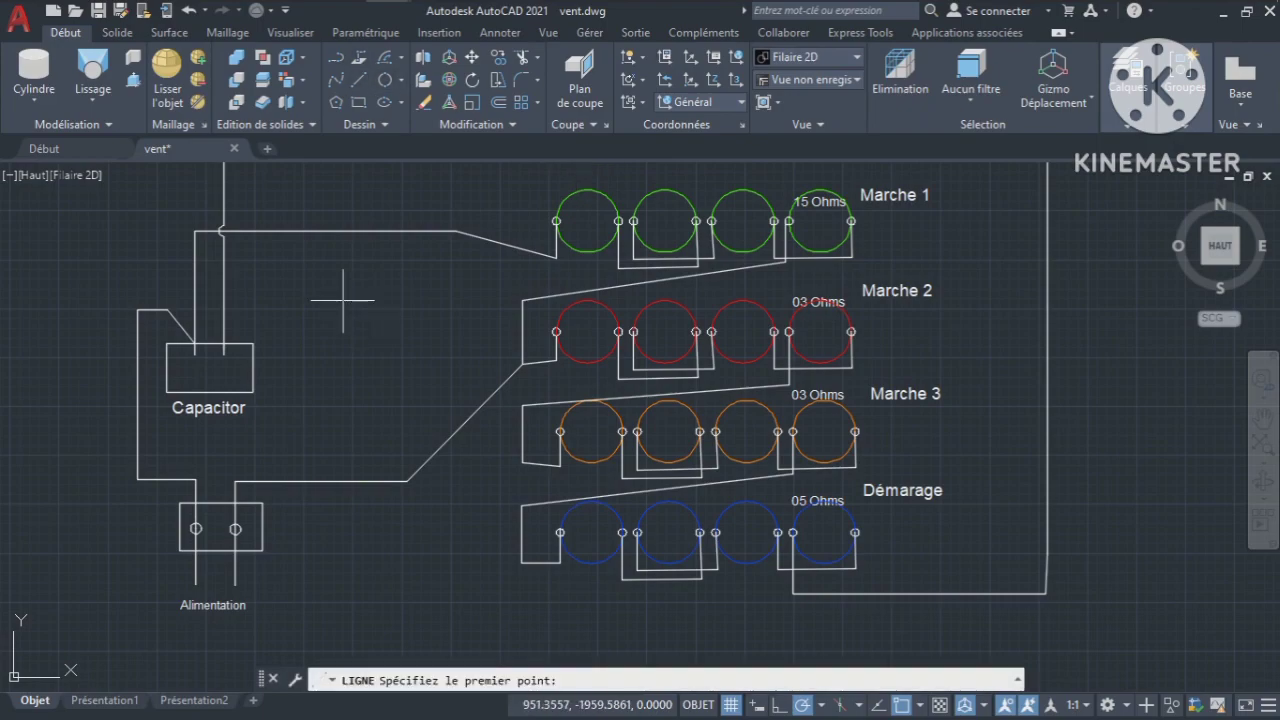
pyautogui.click(416, 330)
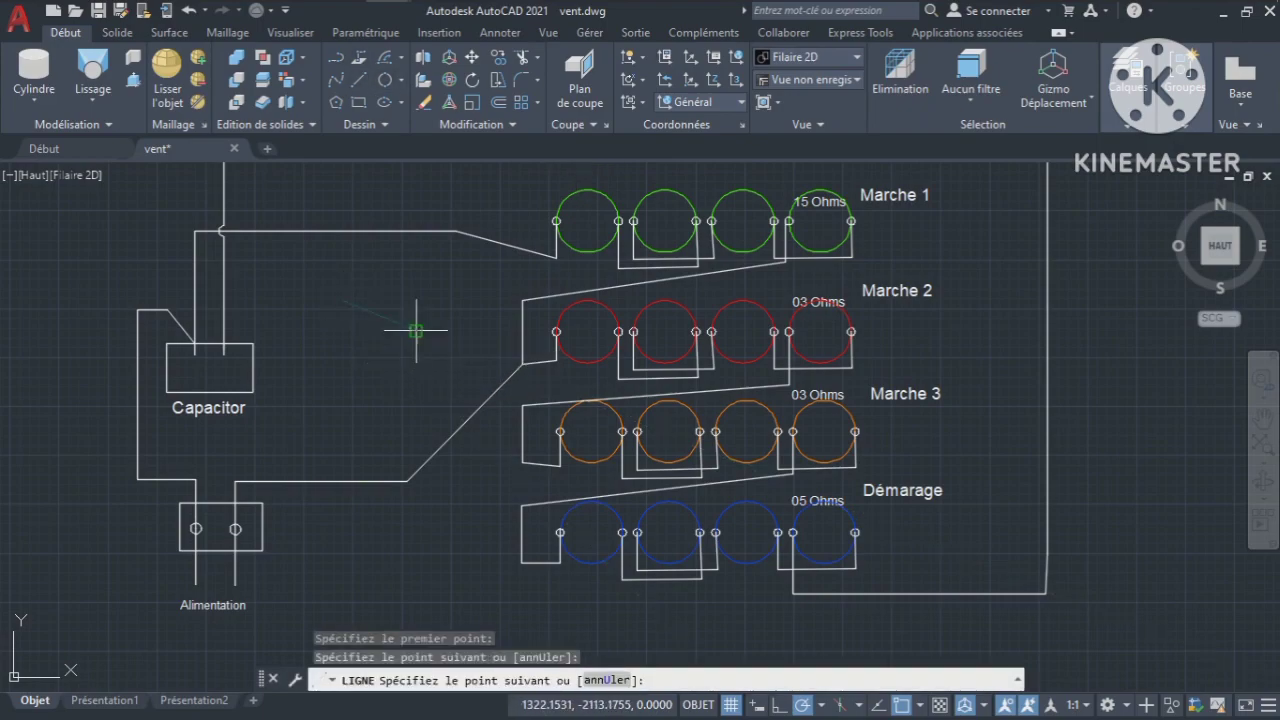
pyautogui.press('Return')
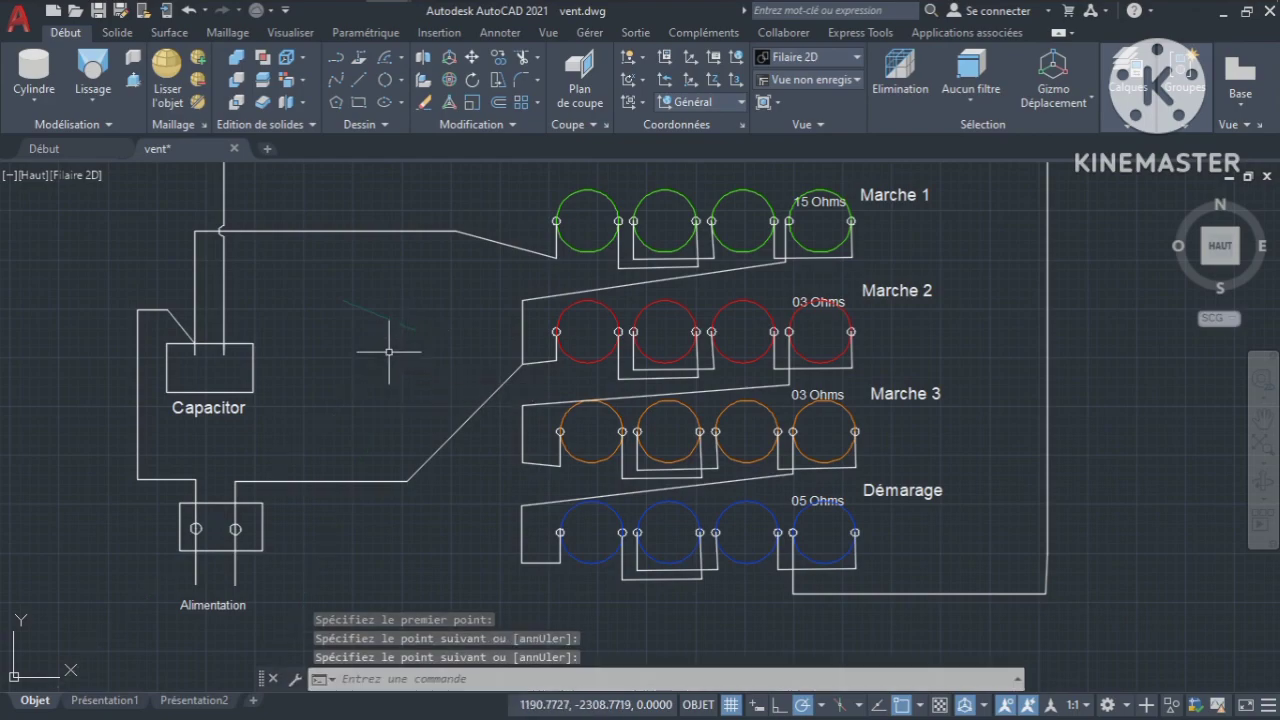
pyautogui.click(379, 314)
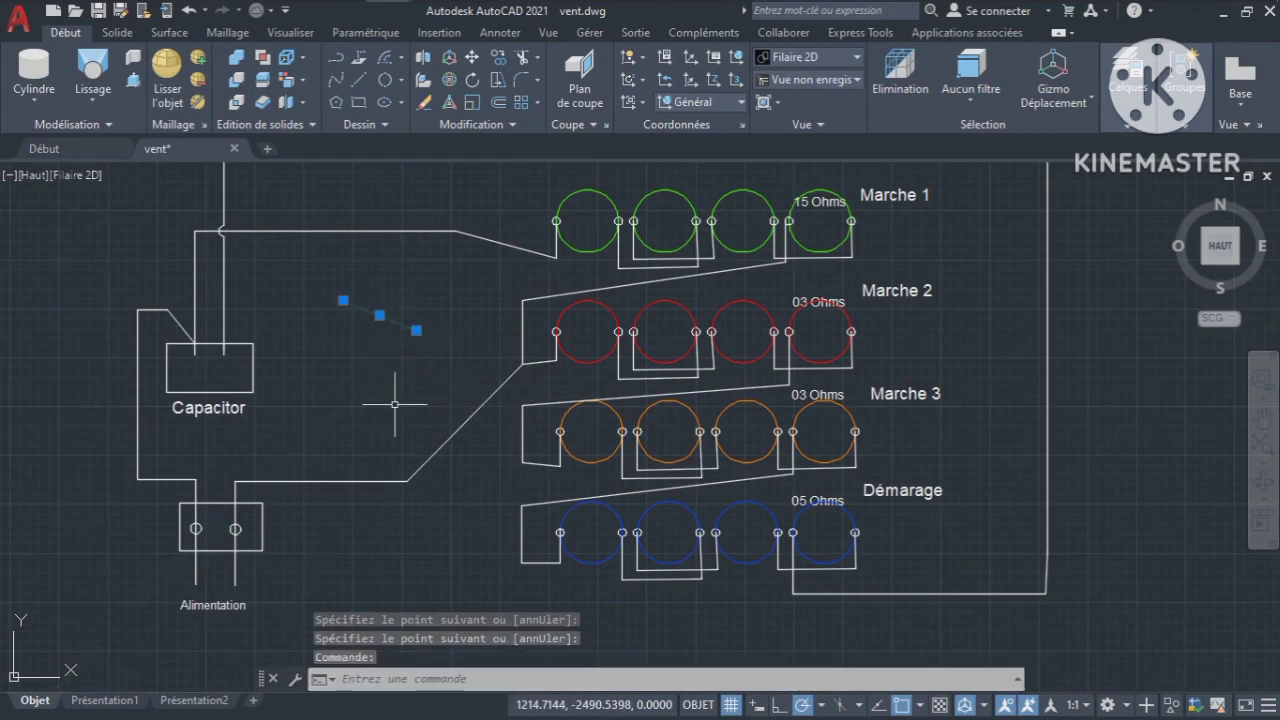
pyautogui.hotkey('ctrl', 'z')
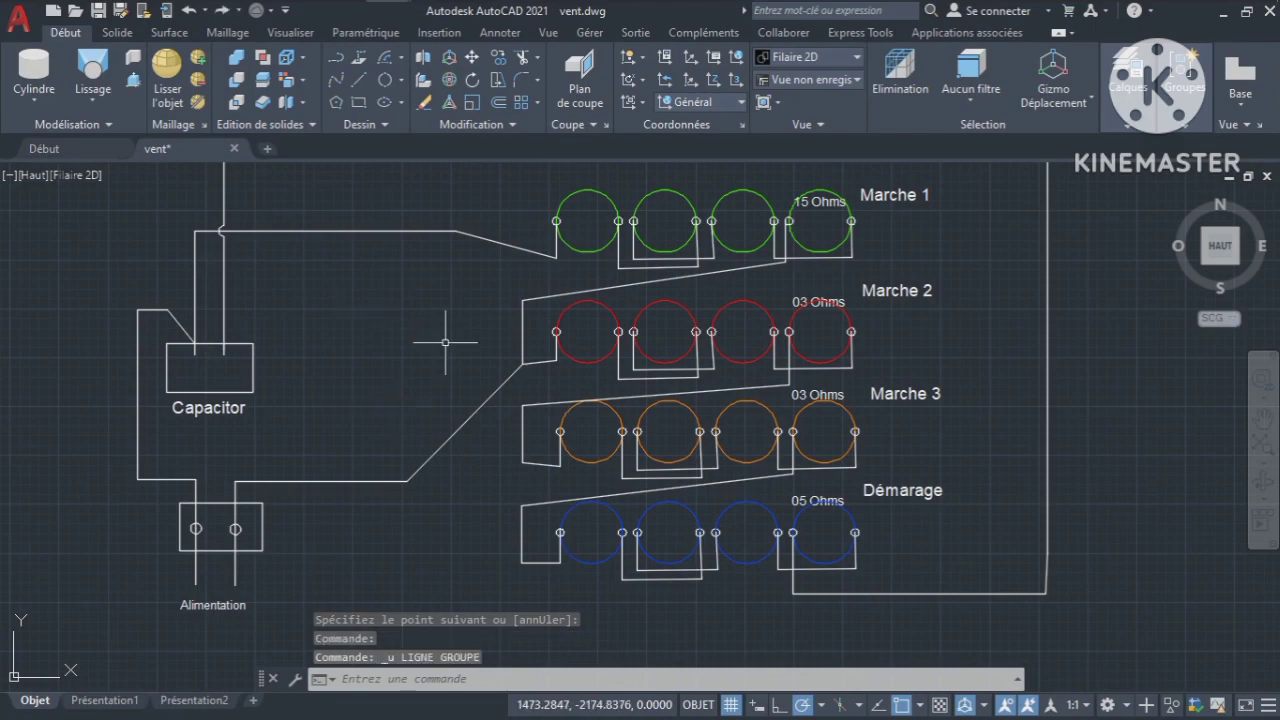
# - Try assigning the long vertical line beyond the coil rows to layer Calque6, and undo the layer change
pyautogui.click(1047, 313)
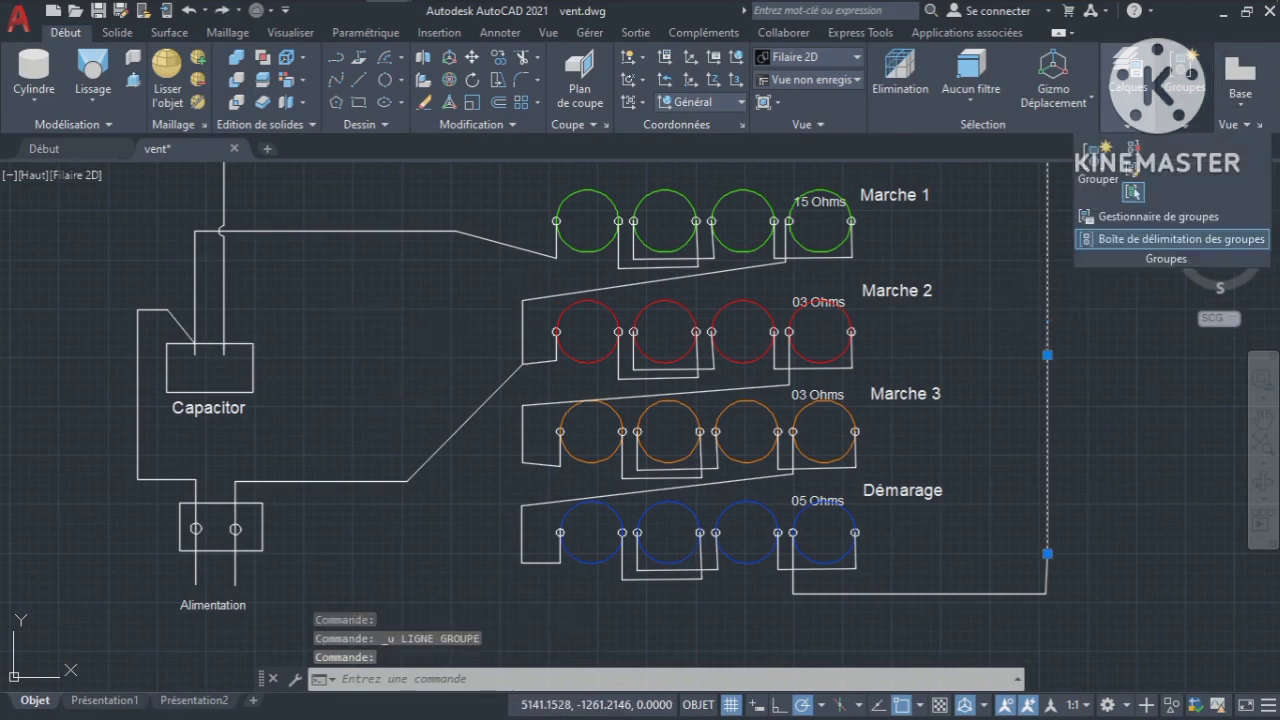
pyautogui.moveTo(1128, 100)
pyautogui.click(1165, 147)
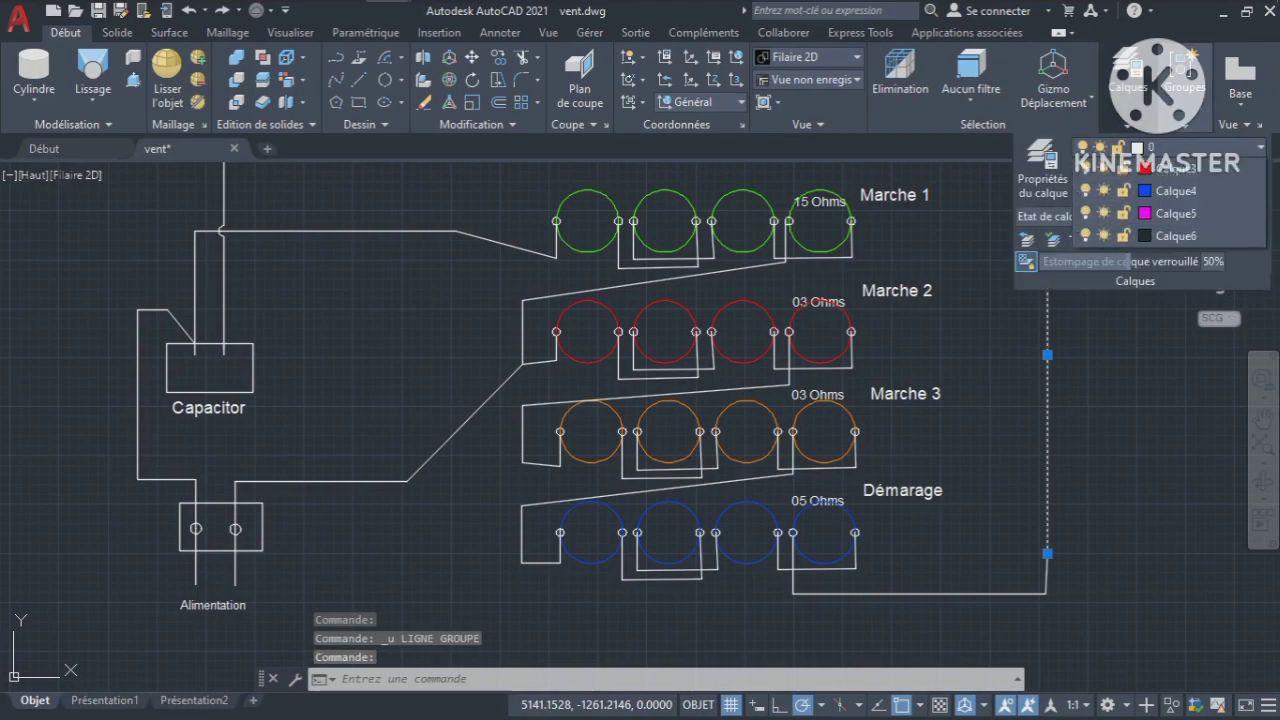
pyautogui.click(1145, 168)
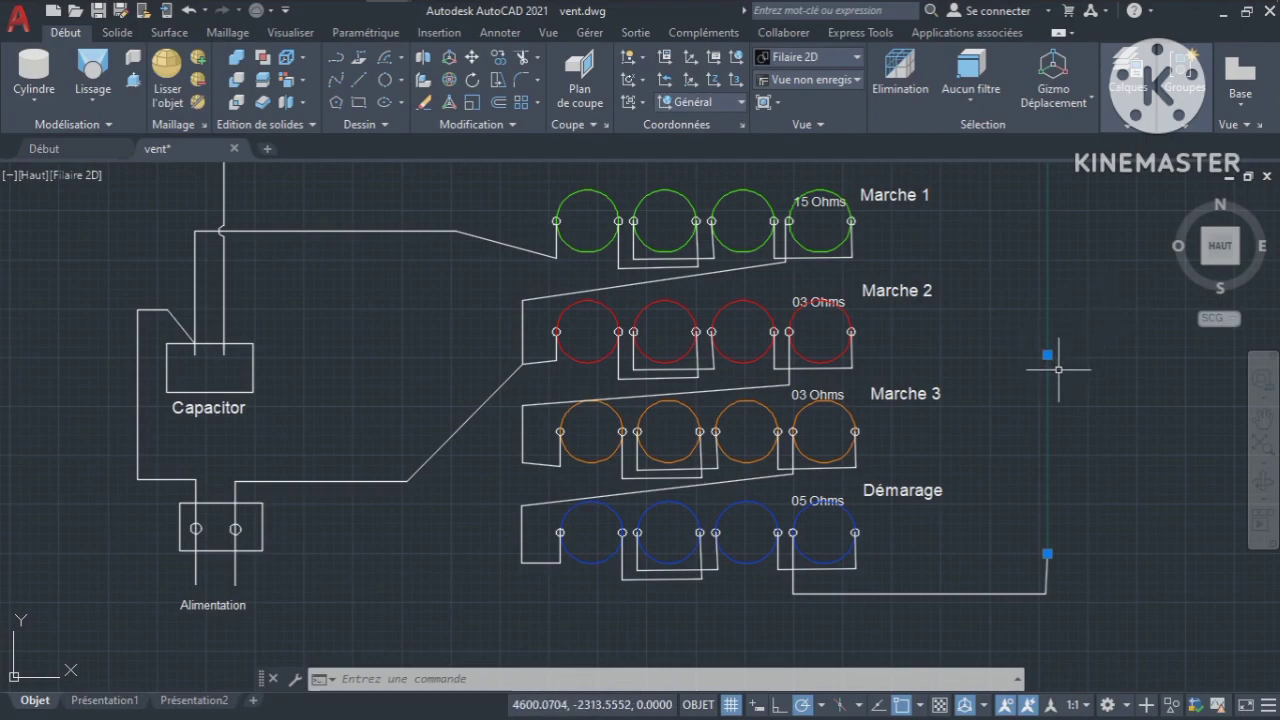
pyautogui.press('Escape')
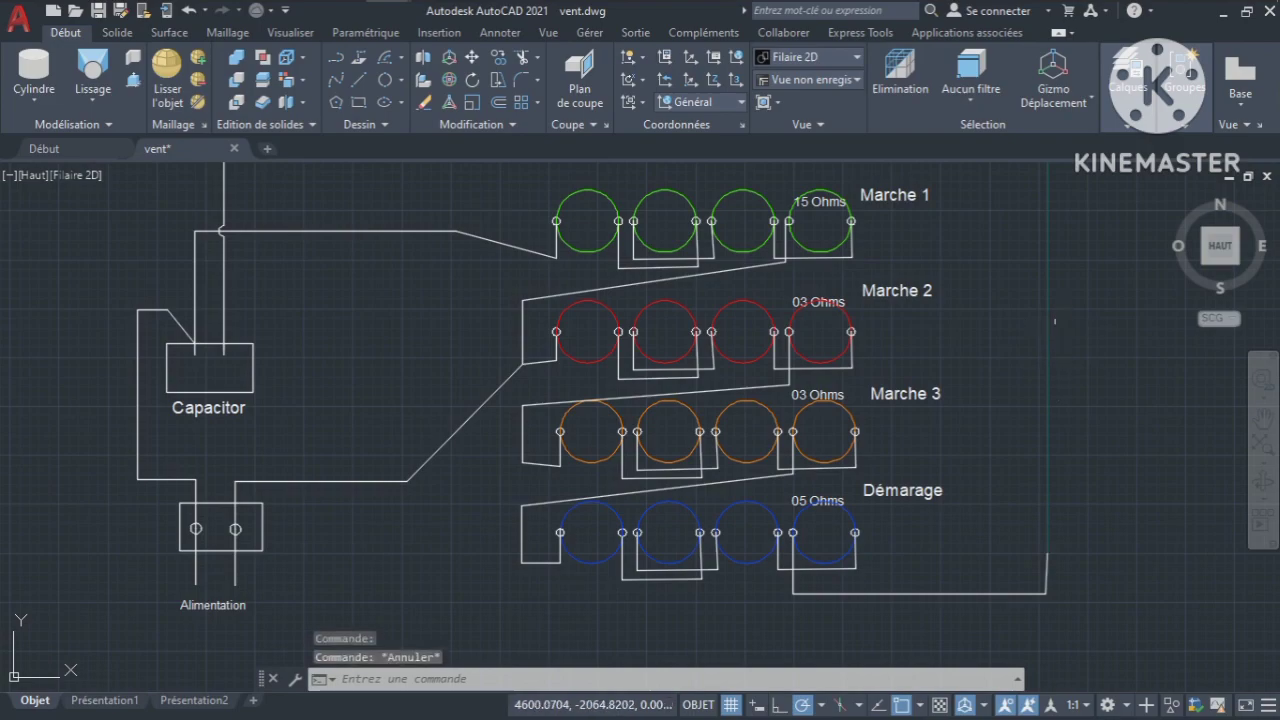
pyautogui.hotkey('ctrl', 'z')
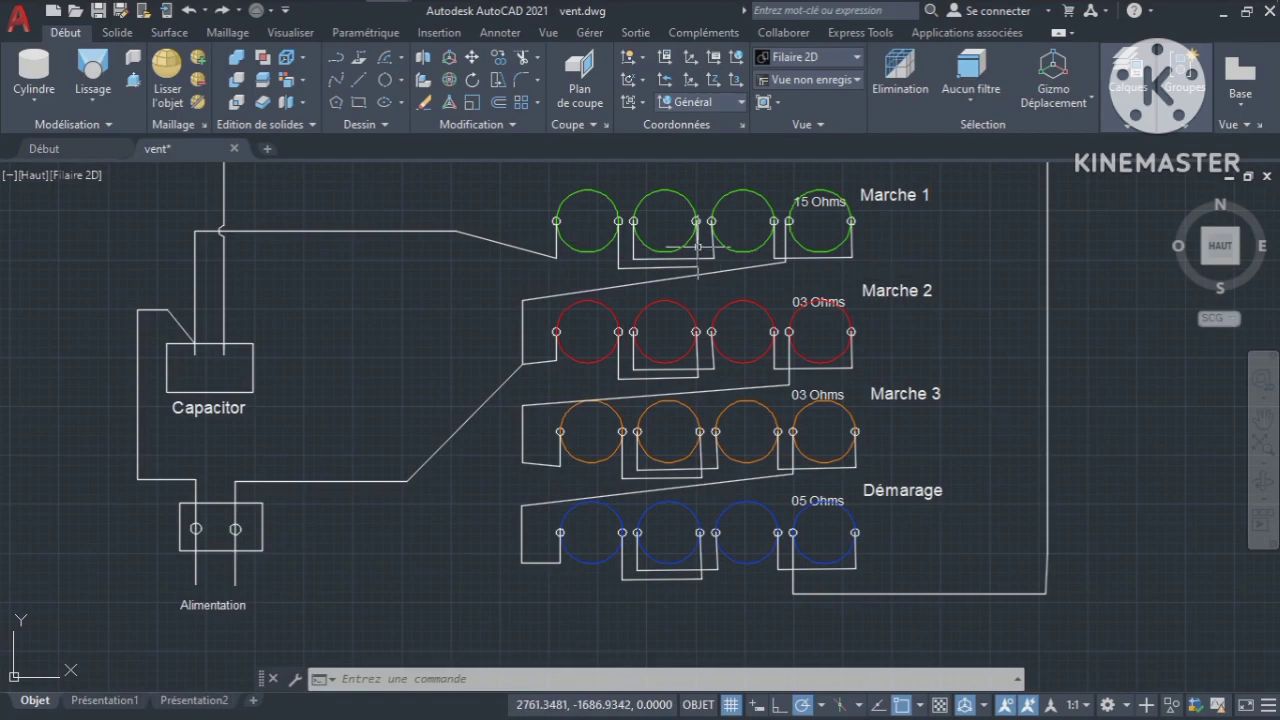
# - Turn layer Calque1 off and on again, and do the same with layer Calque2
pyautogui.moveTo(698, 246)
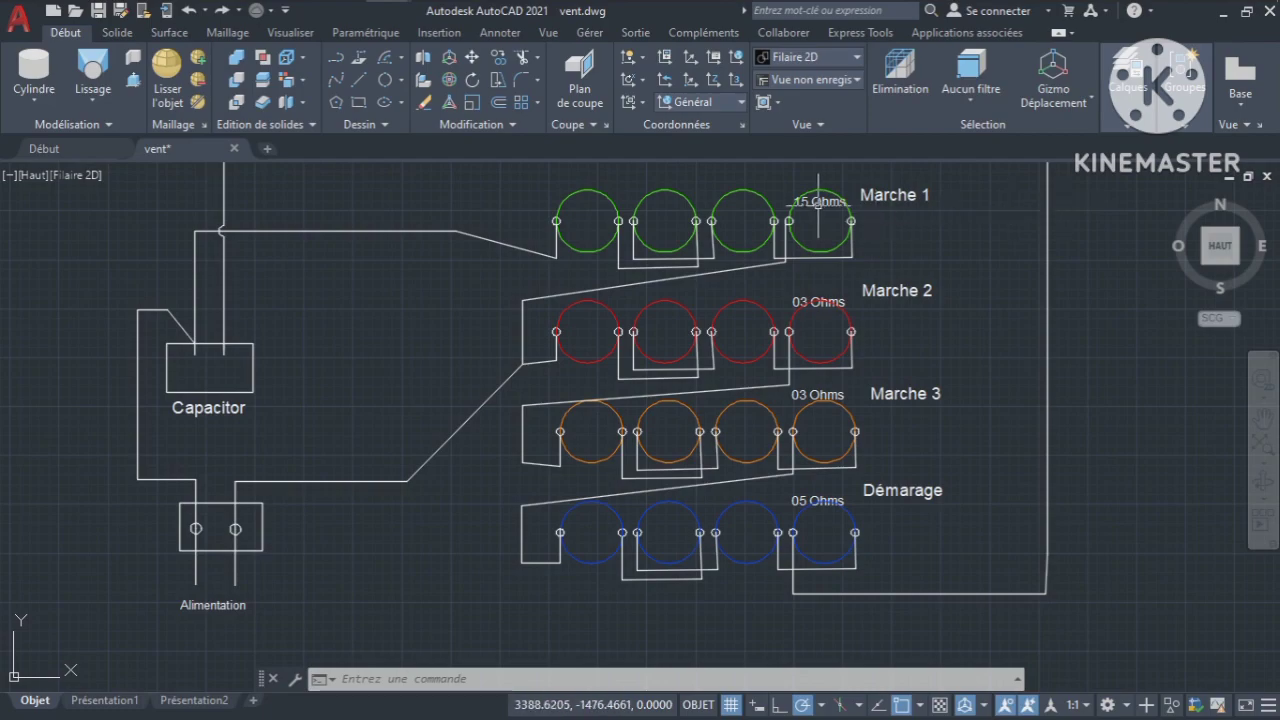
pyautogui.click(1130, 124)
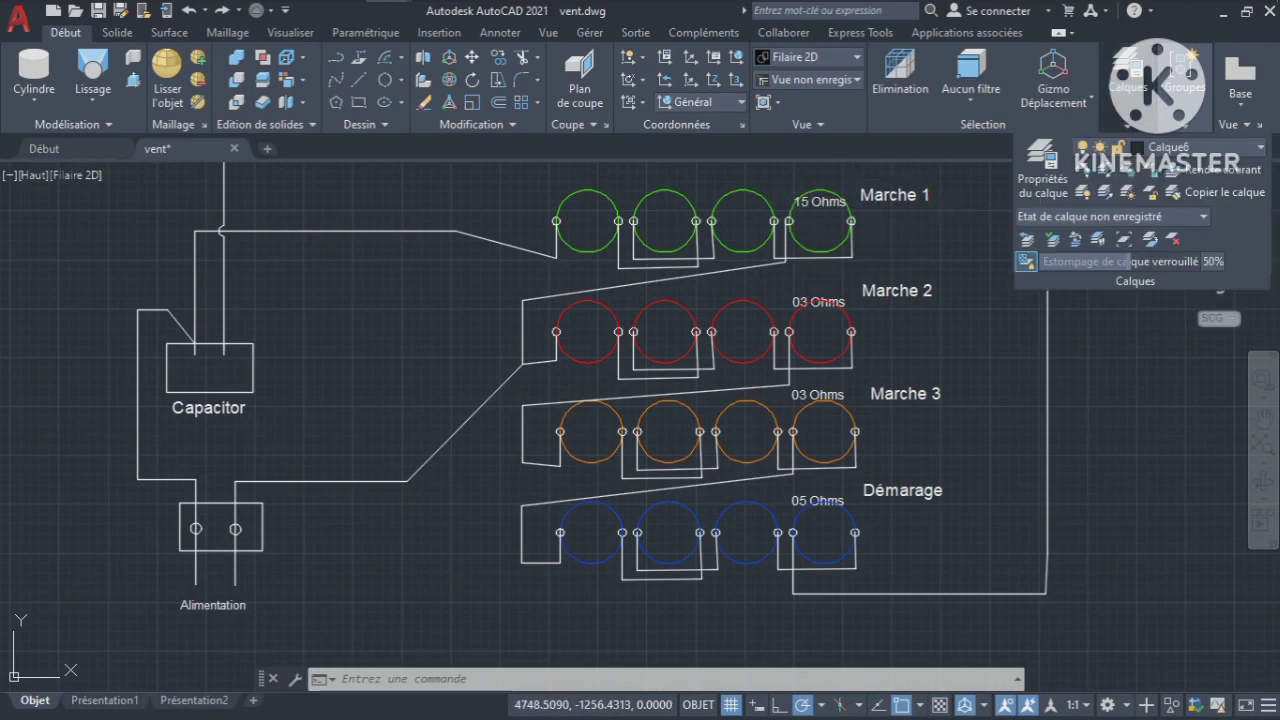
pyautogui.click(1160, 148)
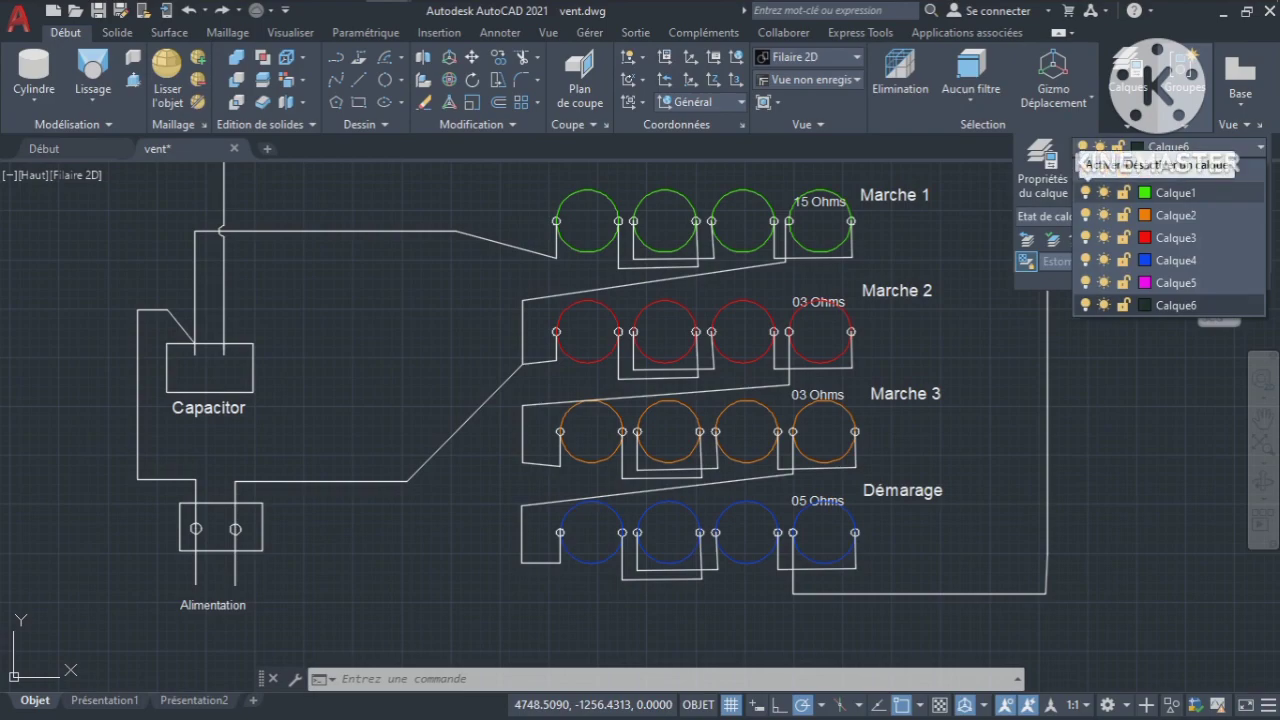
pyautogui.click(1086, 192)
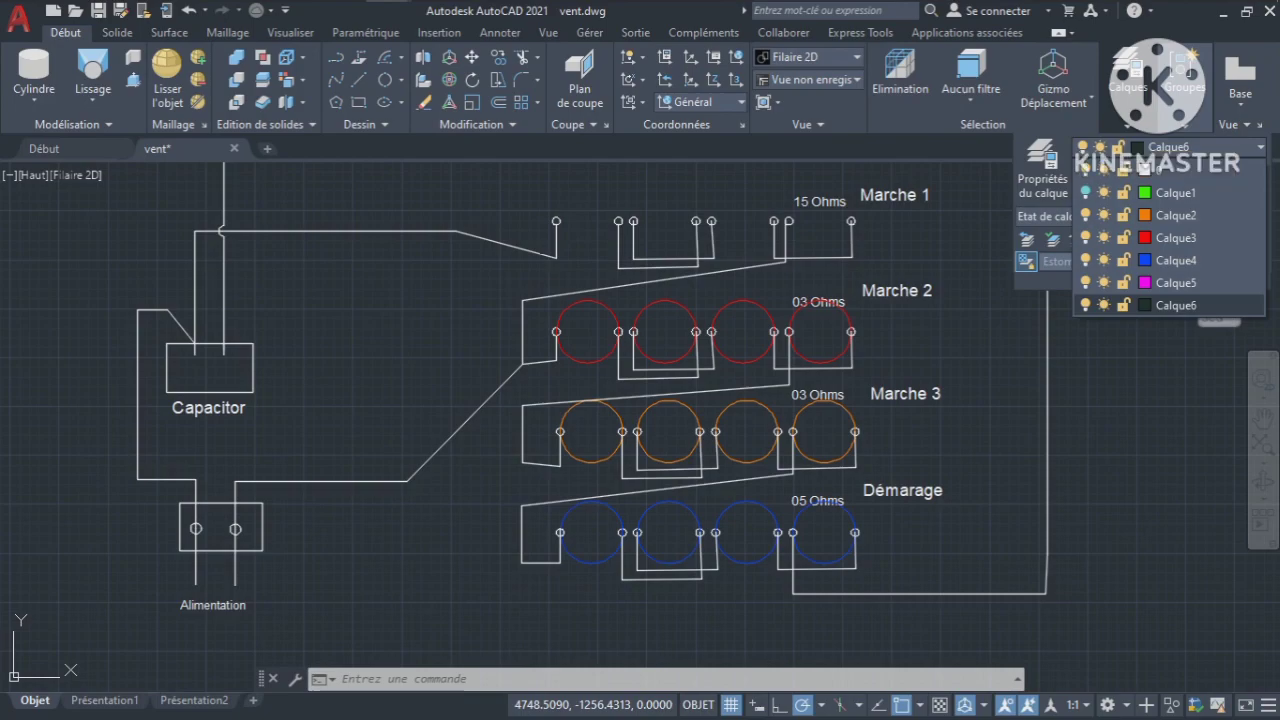
pyautogui.click(1085, 192)
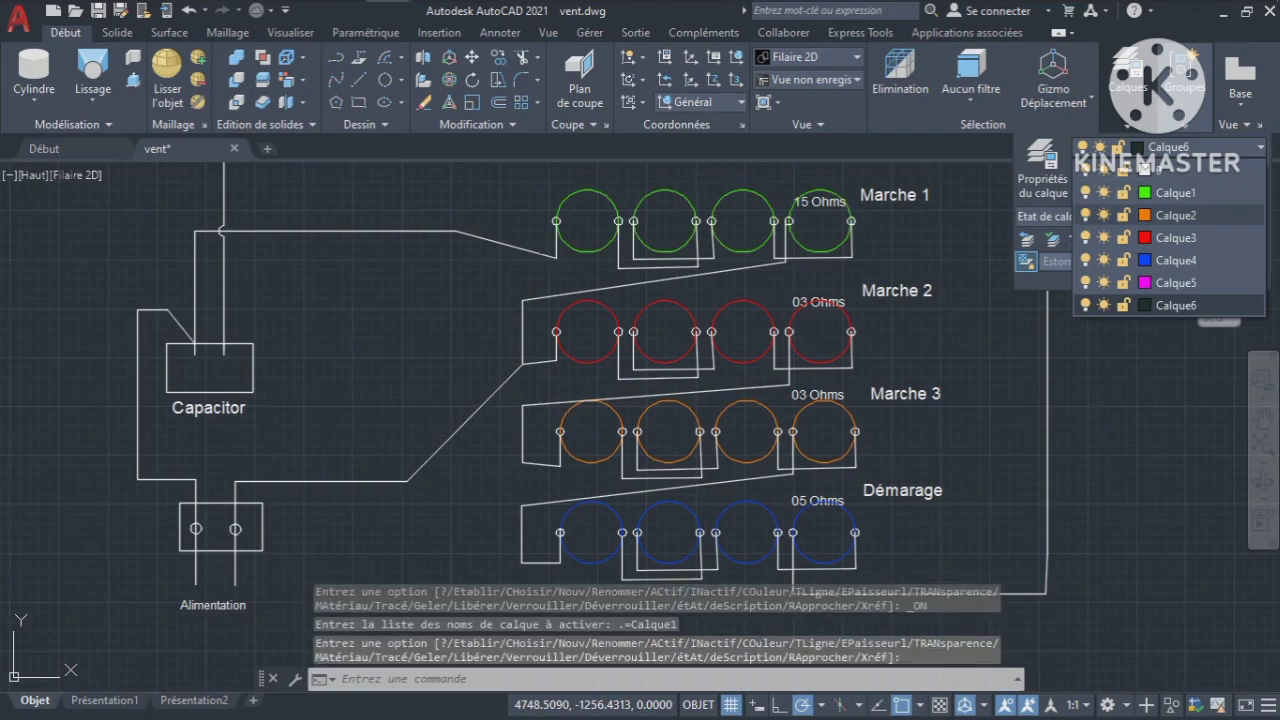
pyautogui.click(1085, 215)
pyautogui.click(1085, 215)
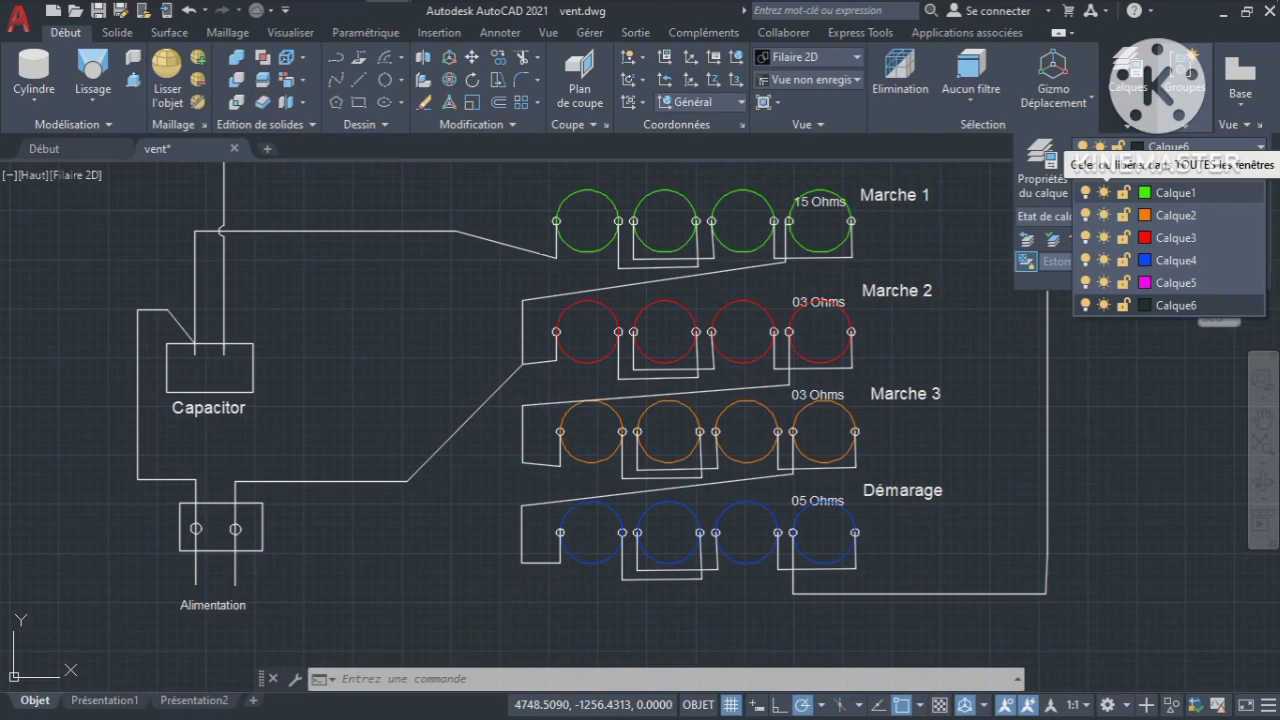
# - Freeze layer Calque1 in all viewports and thaw it again
pyautogui.click(1104, 192)
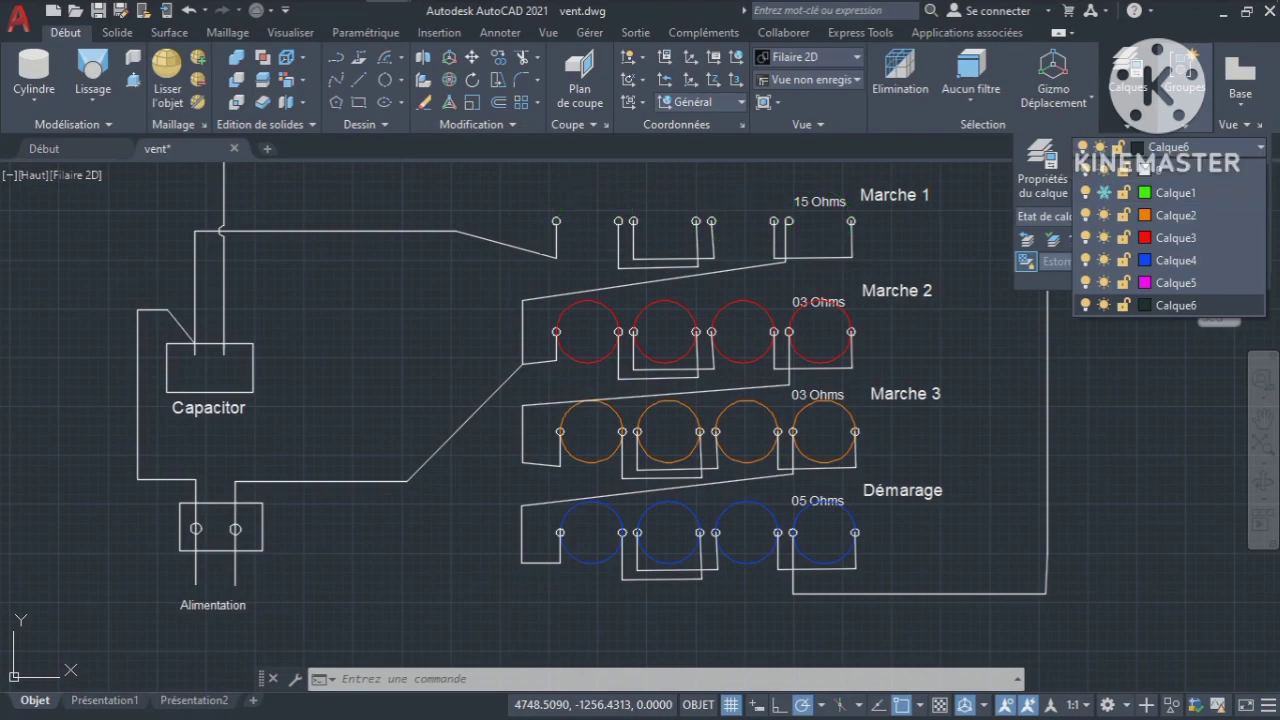
pyautogui.click(1104, 192)
pyautogui.click(1104, 192)
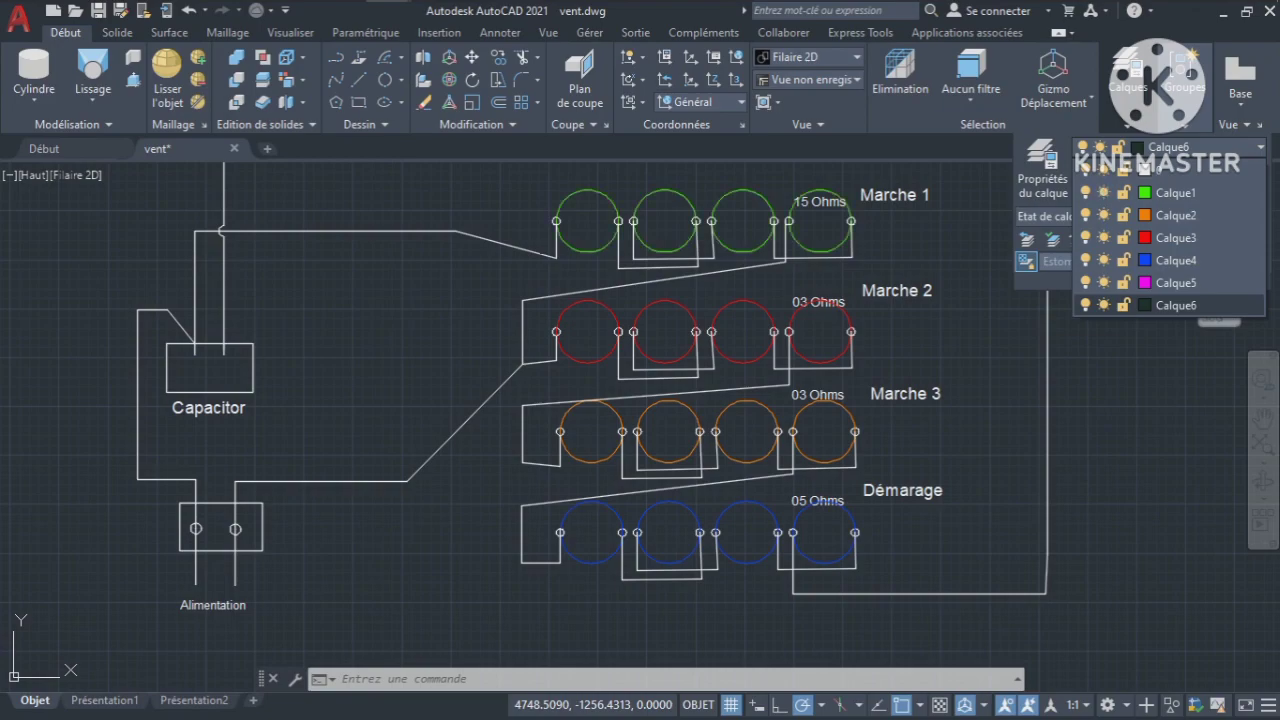
# - Lock layer Calque1, which holds the green circles of the Marche 1 row
pyautogui.click(1123, 192)
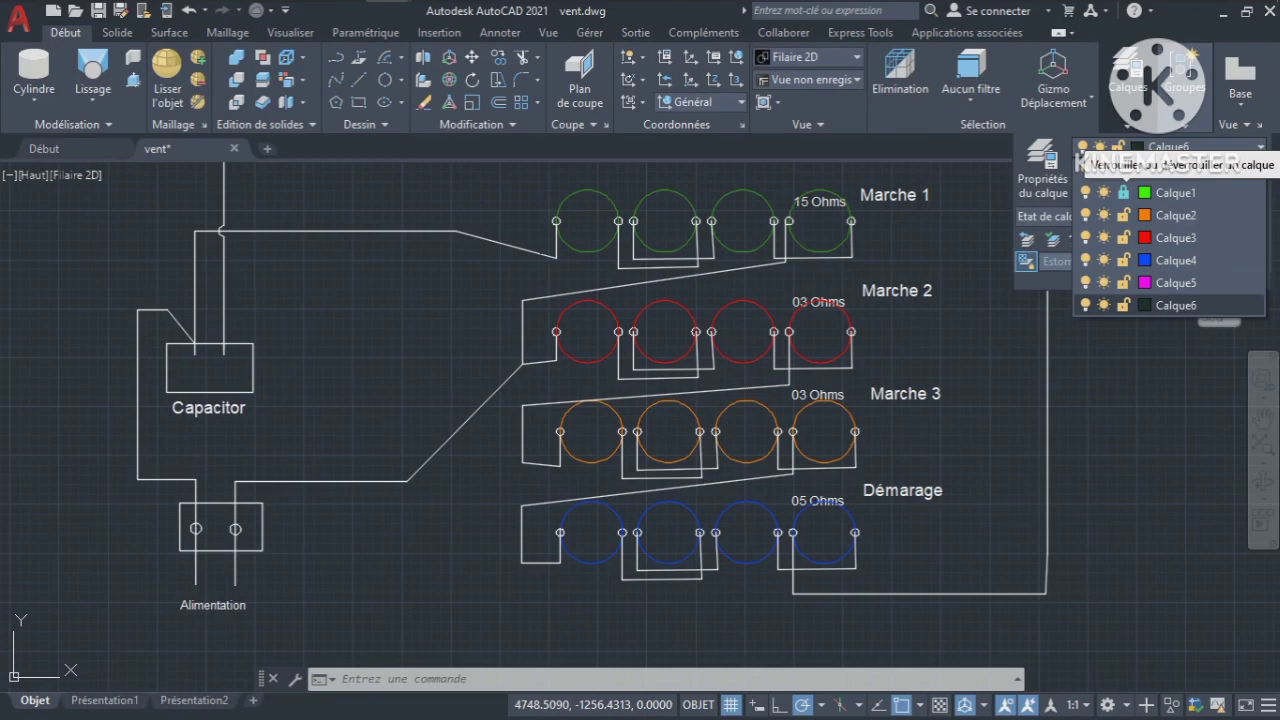
pyautogui.click(1123, 192)
pyautogui.click(1123, 192)
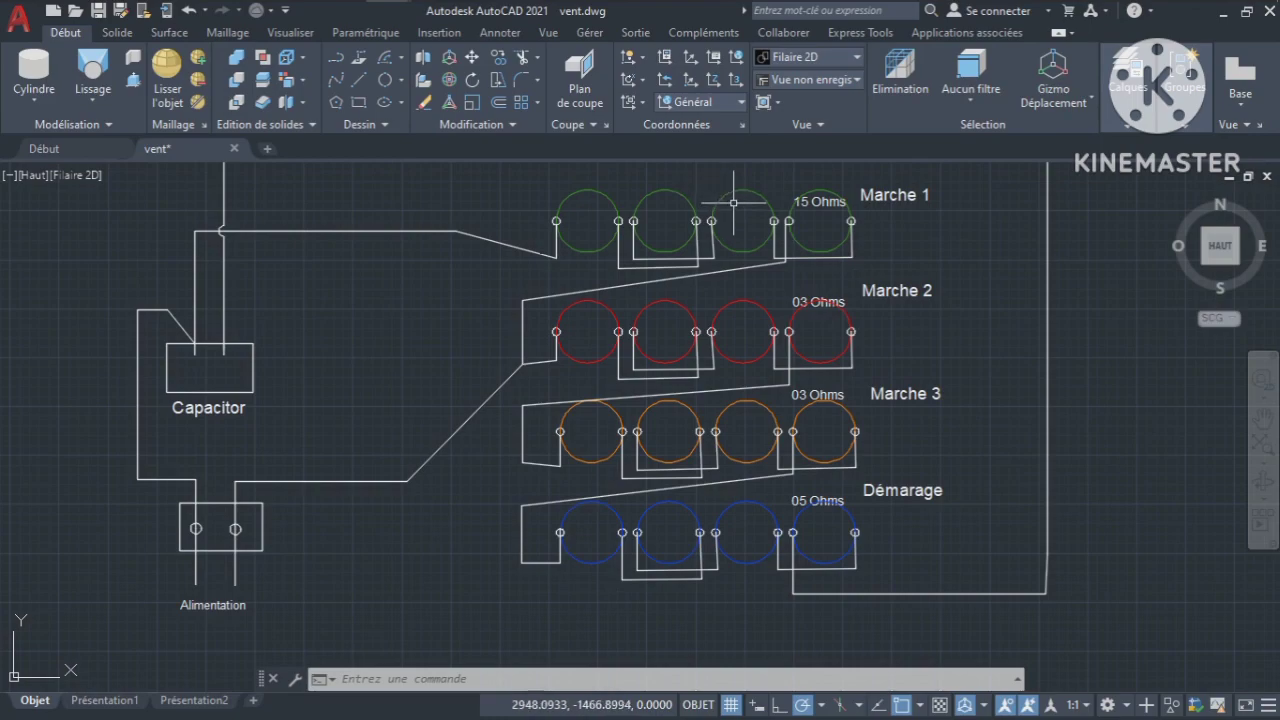
# - Try to move a green circle of the Marche 1 row while its layer Calque1 is locked
pyautogui.click(726, 195)
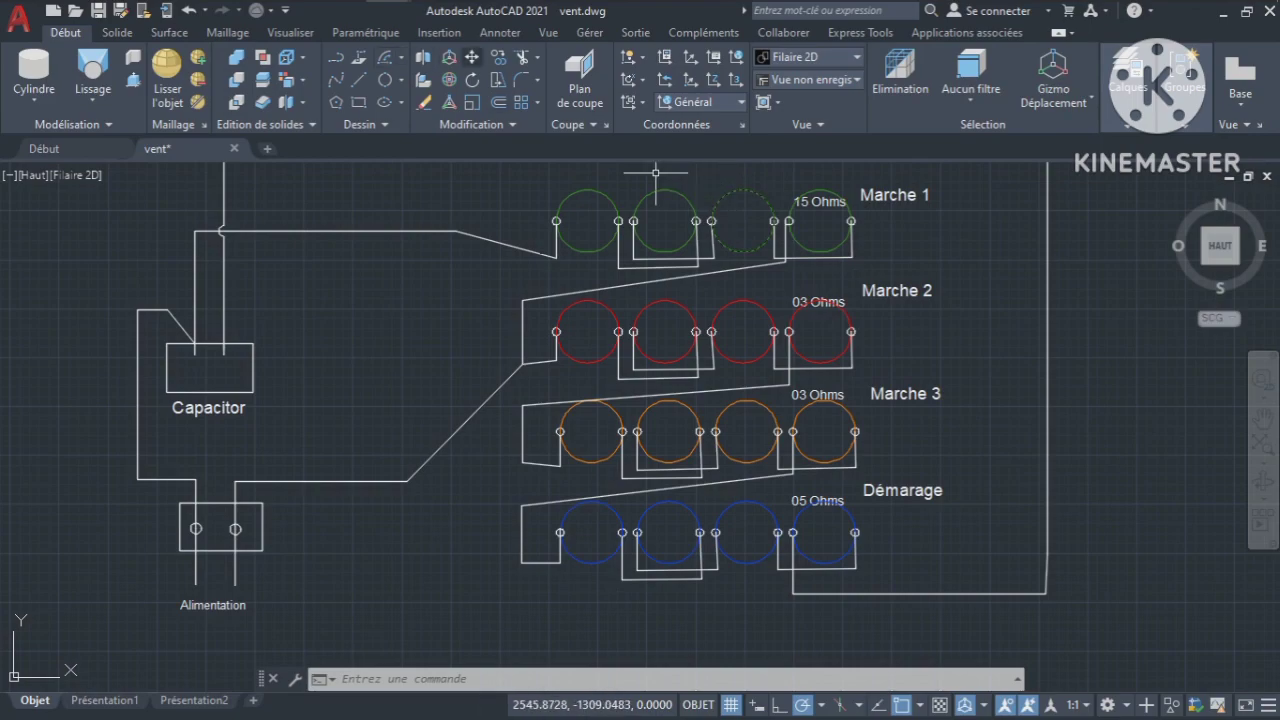
pyautogui.click(471, 57)
pyautogui.click(522, 192)
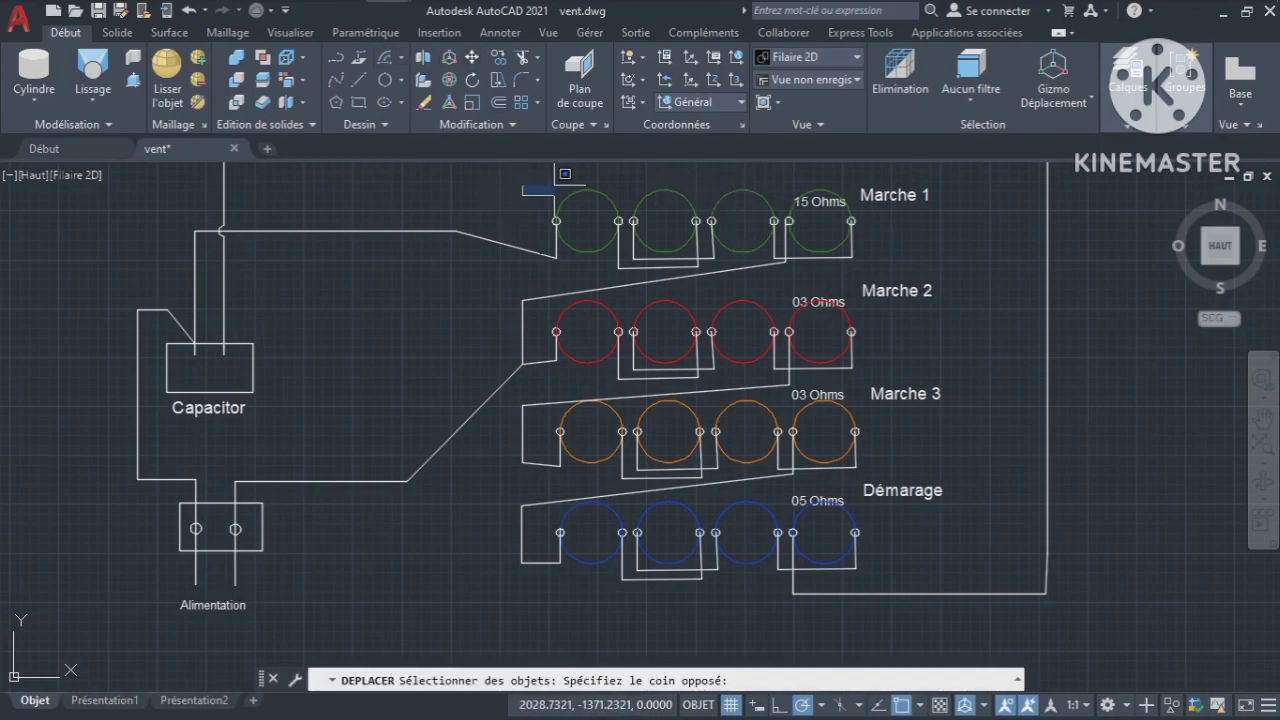
pyautogui.click(555, 184)
pyautogui.press('Escape')
pyautogui.press('space')
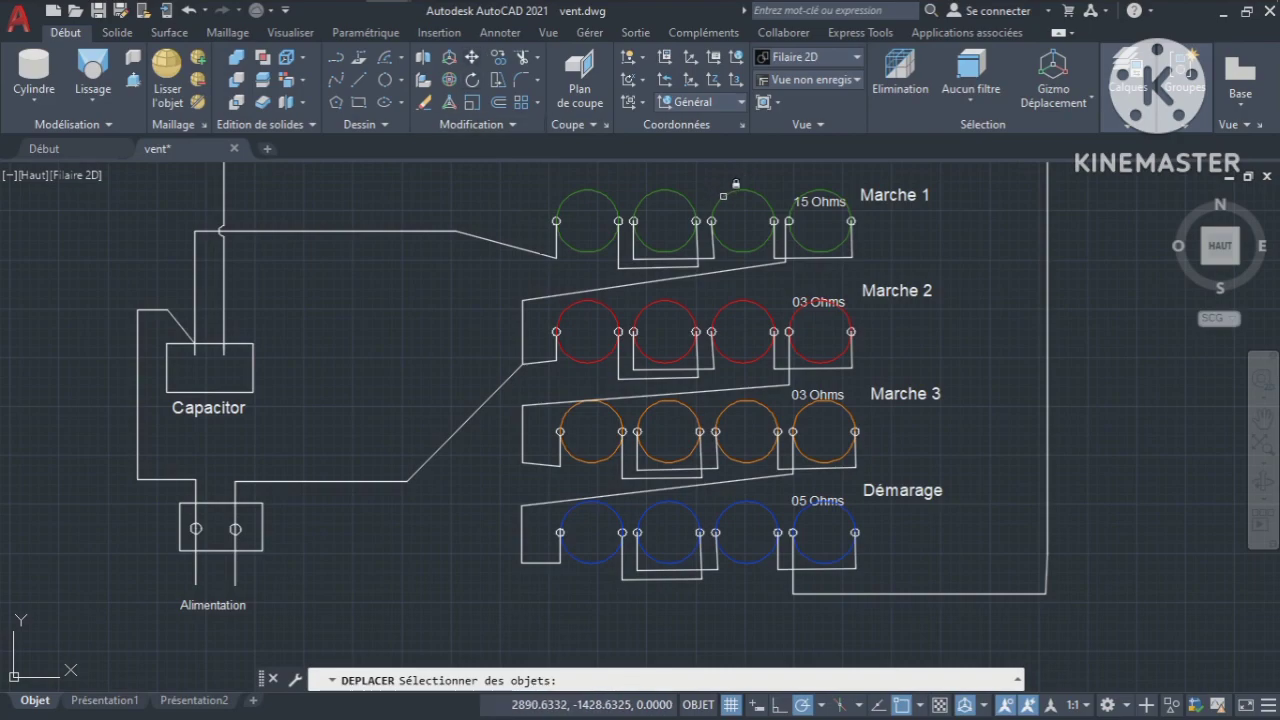
# - Unlock layer Calque1, which holds the green circles of the Marche 1 row
pyautogui.click(1128, 88)
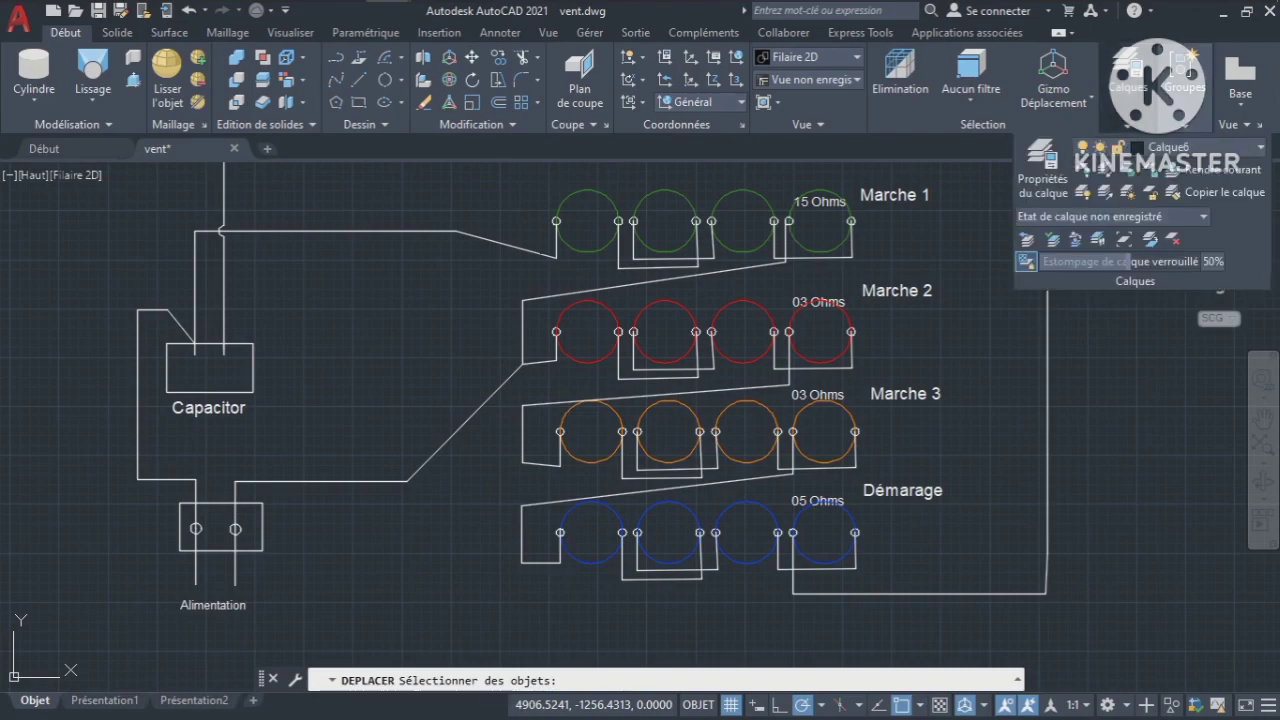
pyautogui.click(1165, 147)
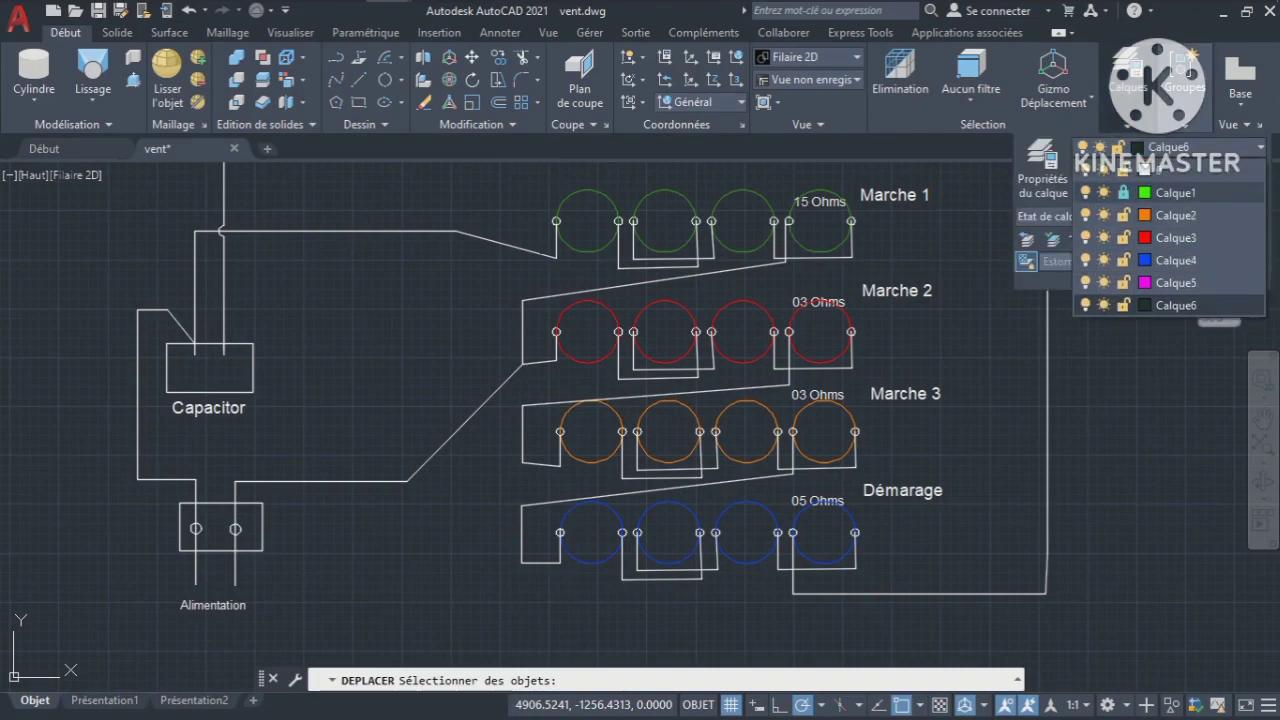
pyautogui.click(1123, 192)
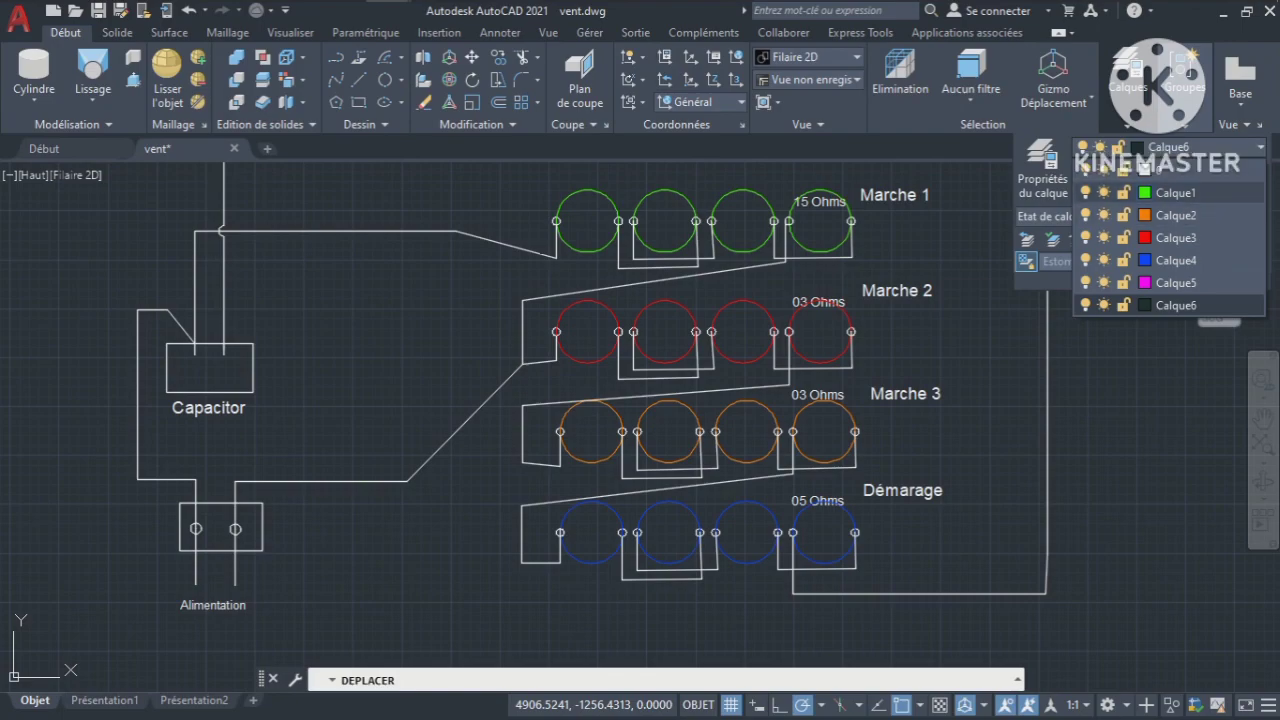
pyautogui.press('Escape')
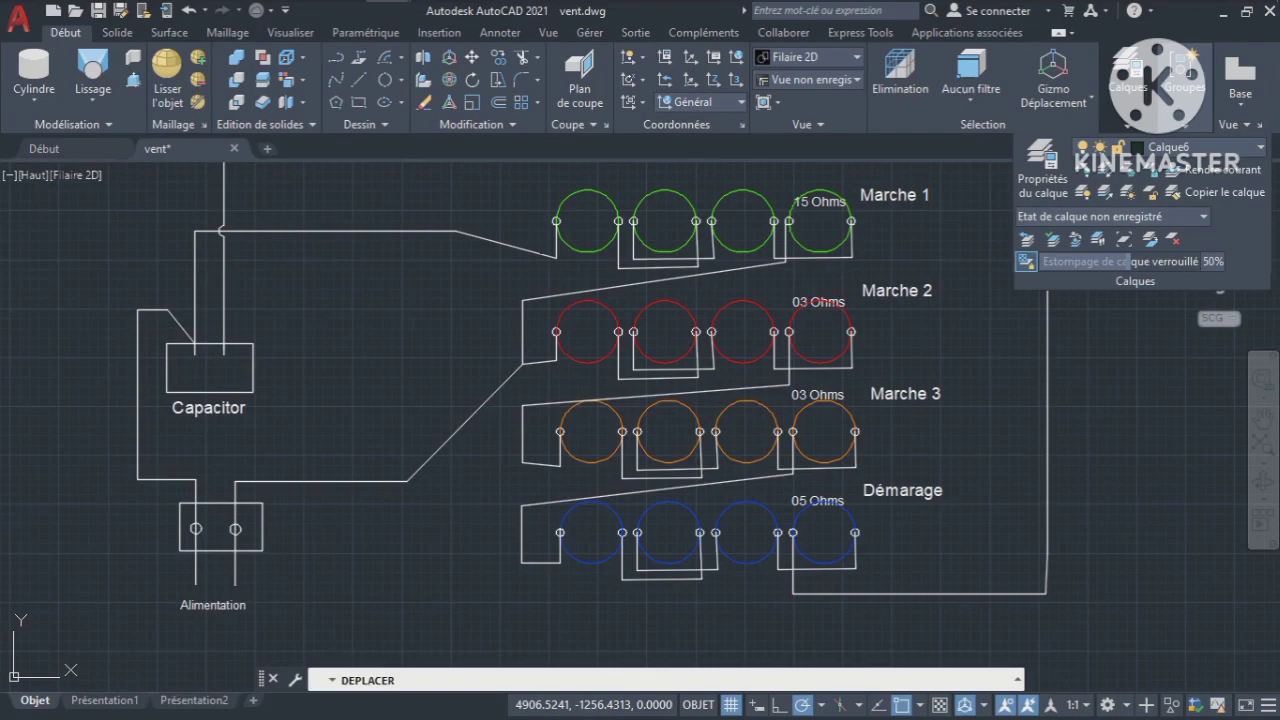
# - Move the Calques group of tools ahead of the Sélection group in the ribbon
pyautogui.moveTo(1128, 86); pyautogui.dragTo(1029, 87)
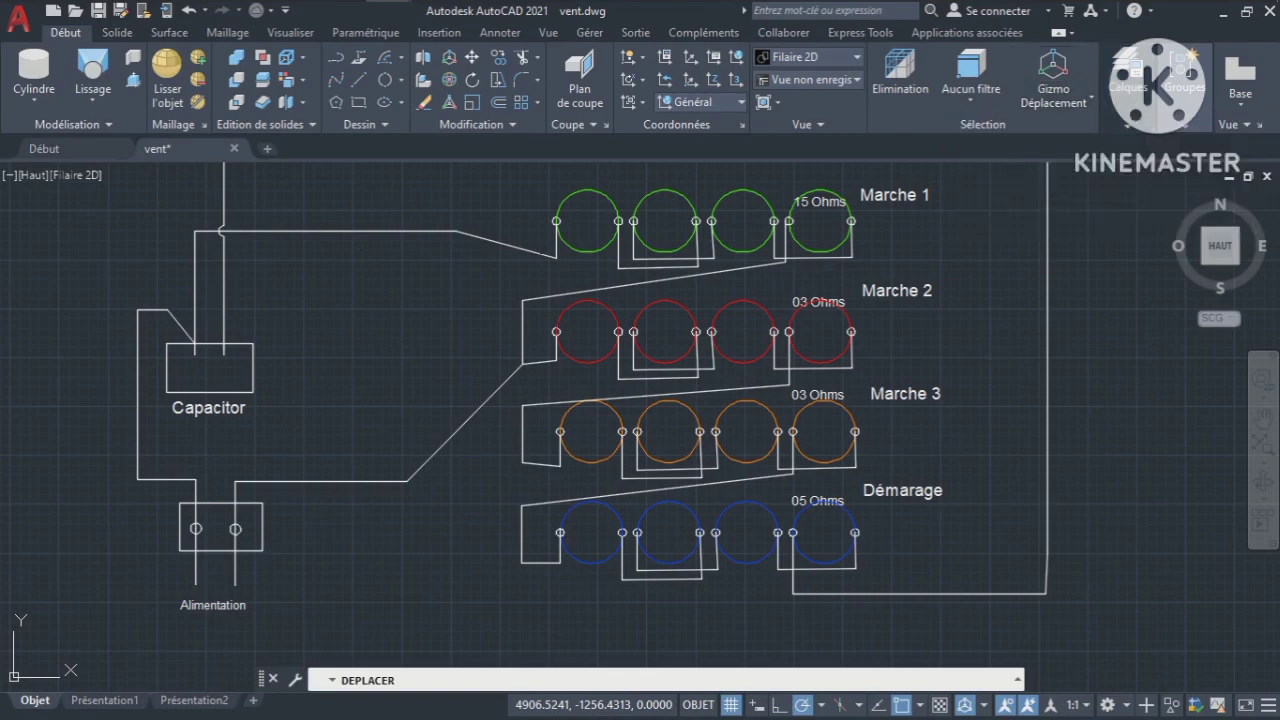
pyautogui.moveTo(1128, 88)
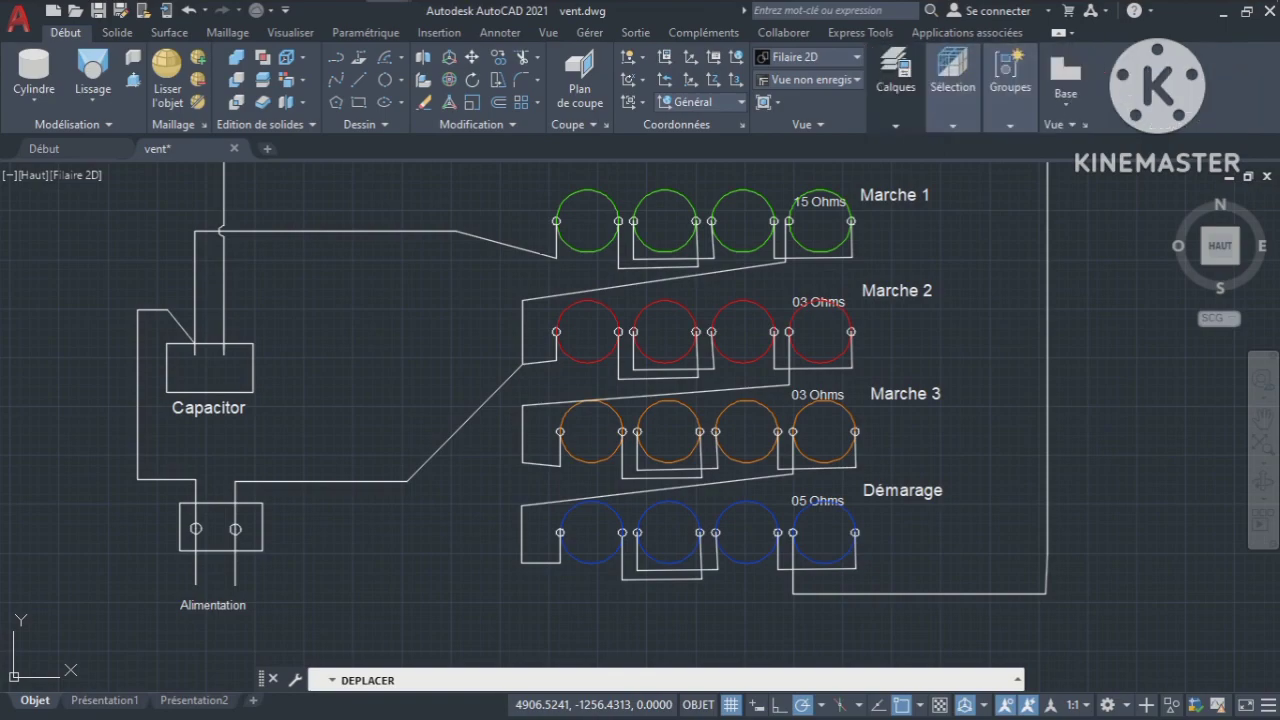
# - Review the properties of all the drawing's layers in the layer properties manager and close it
pyautogui.moveTo(895, 87)
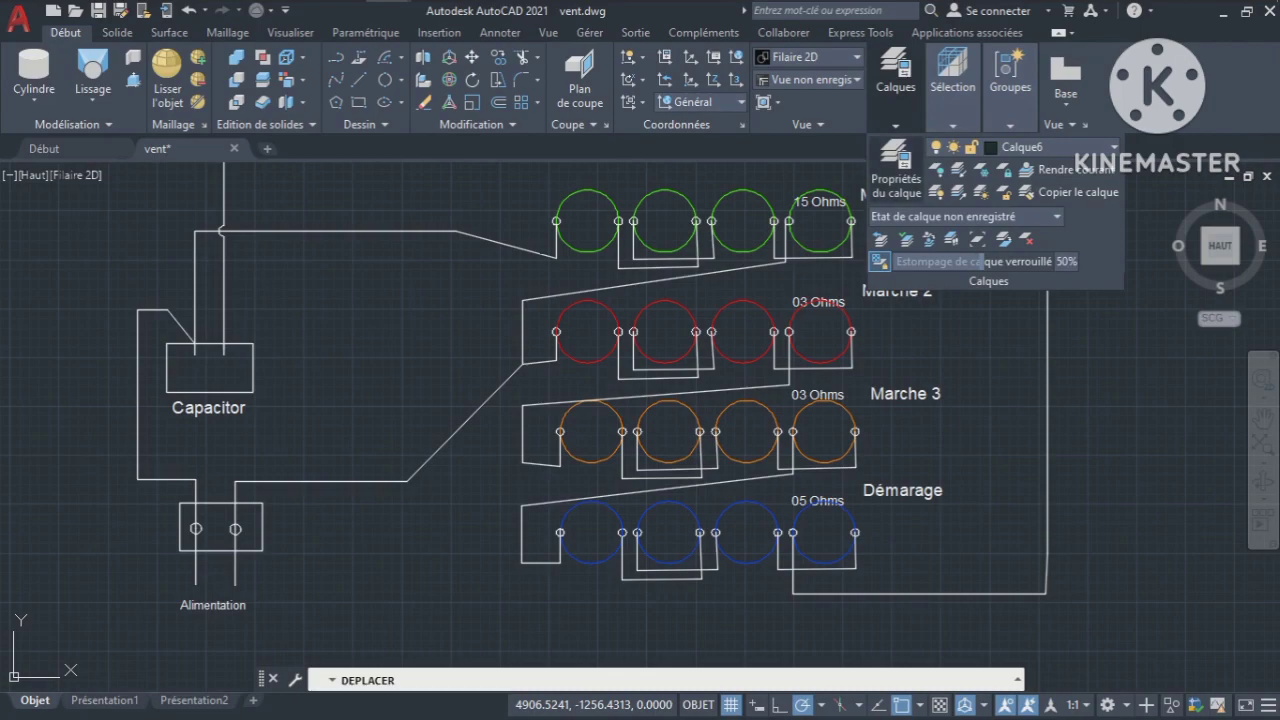
pyautogui.click(895, 170)
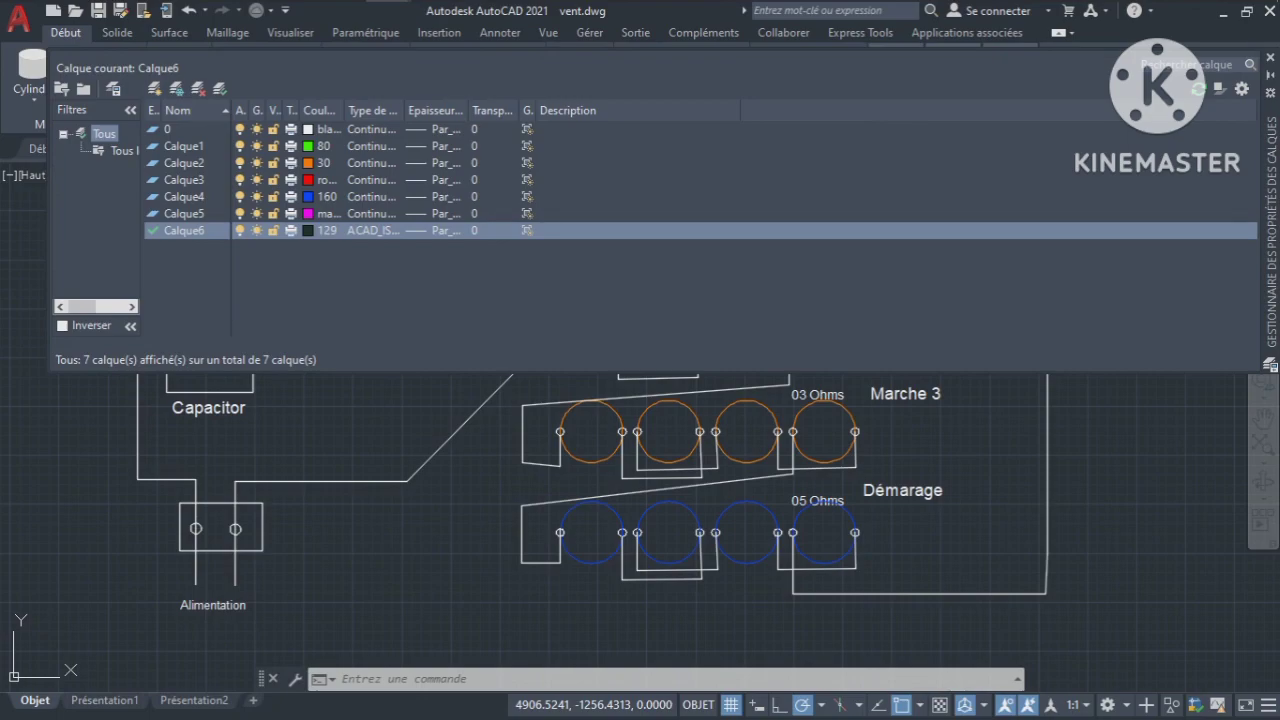
pyautogui.click(1270, 57)
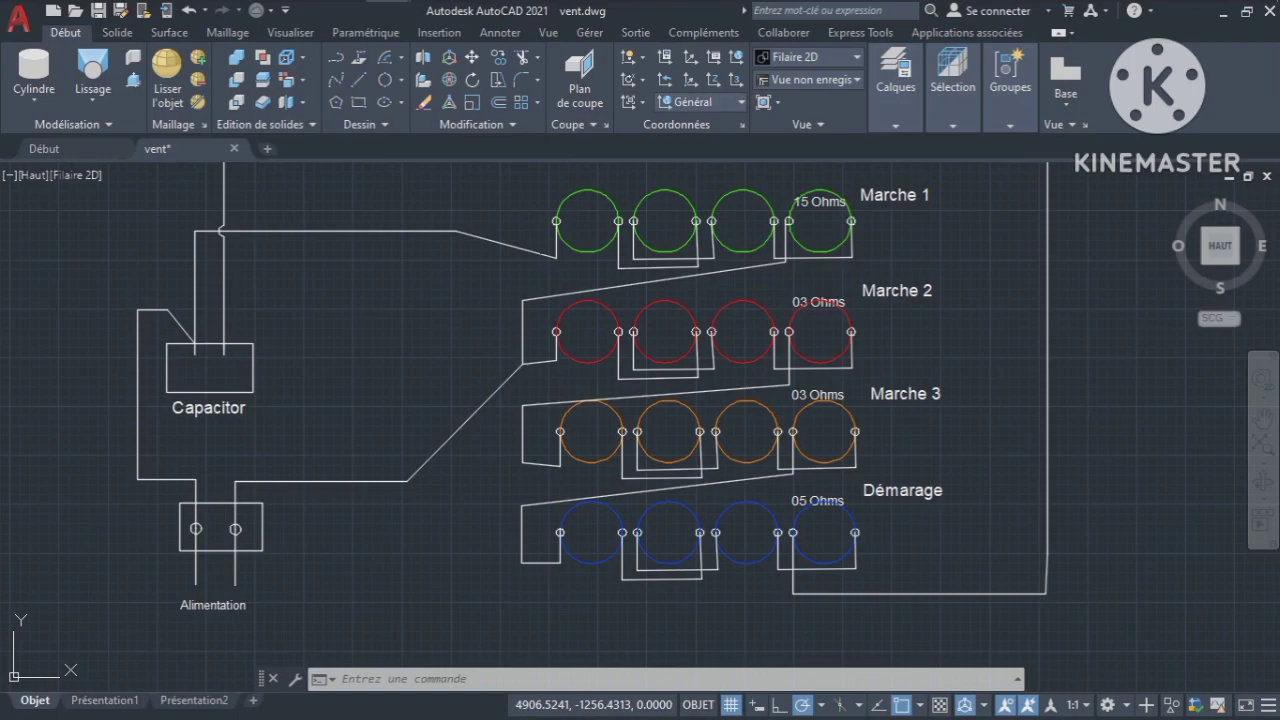
# - Make Calque1 the current layer
pyautogui.moveTo(895, 87)
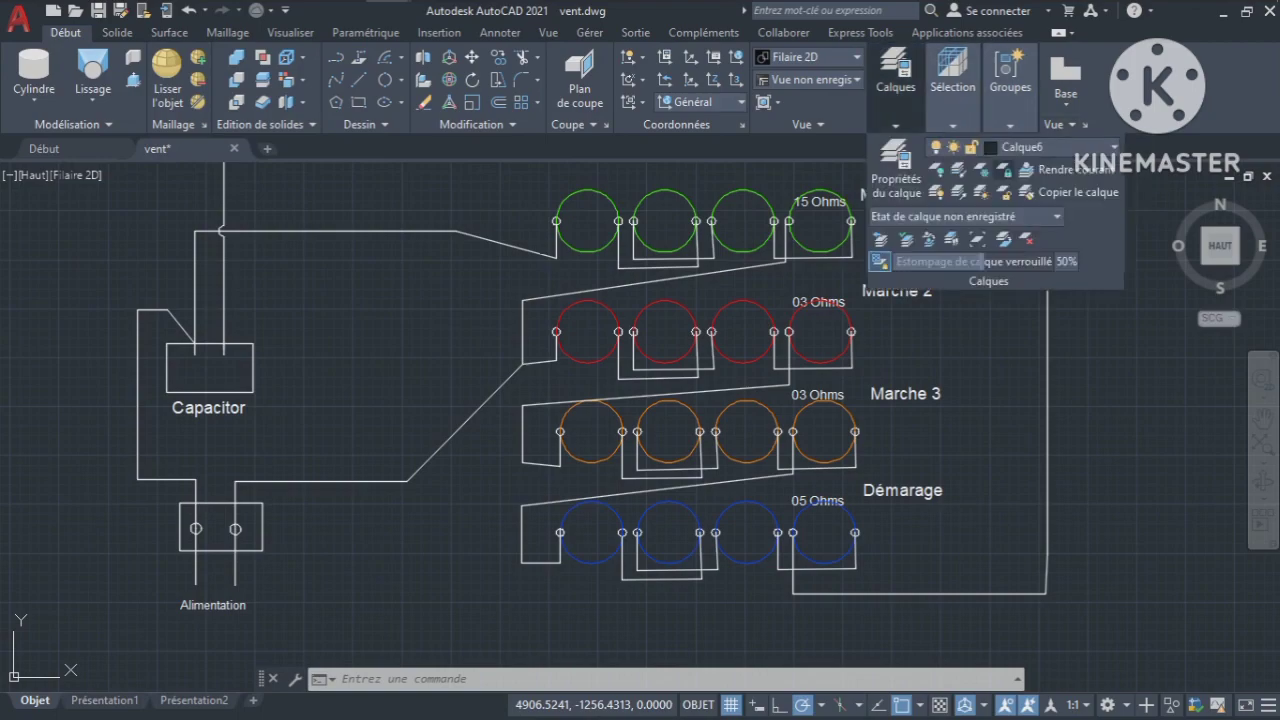
pyautogui.click(1050, 147)
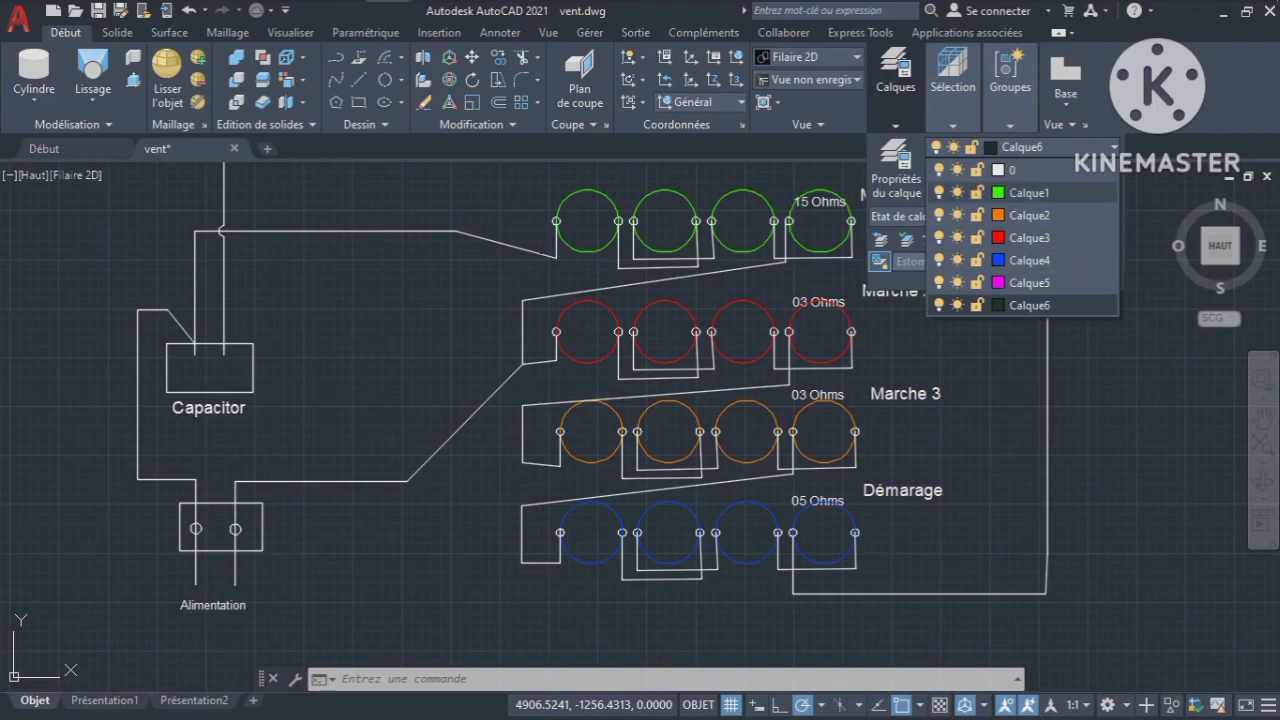
pyautogui.click(1029, 192)
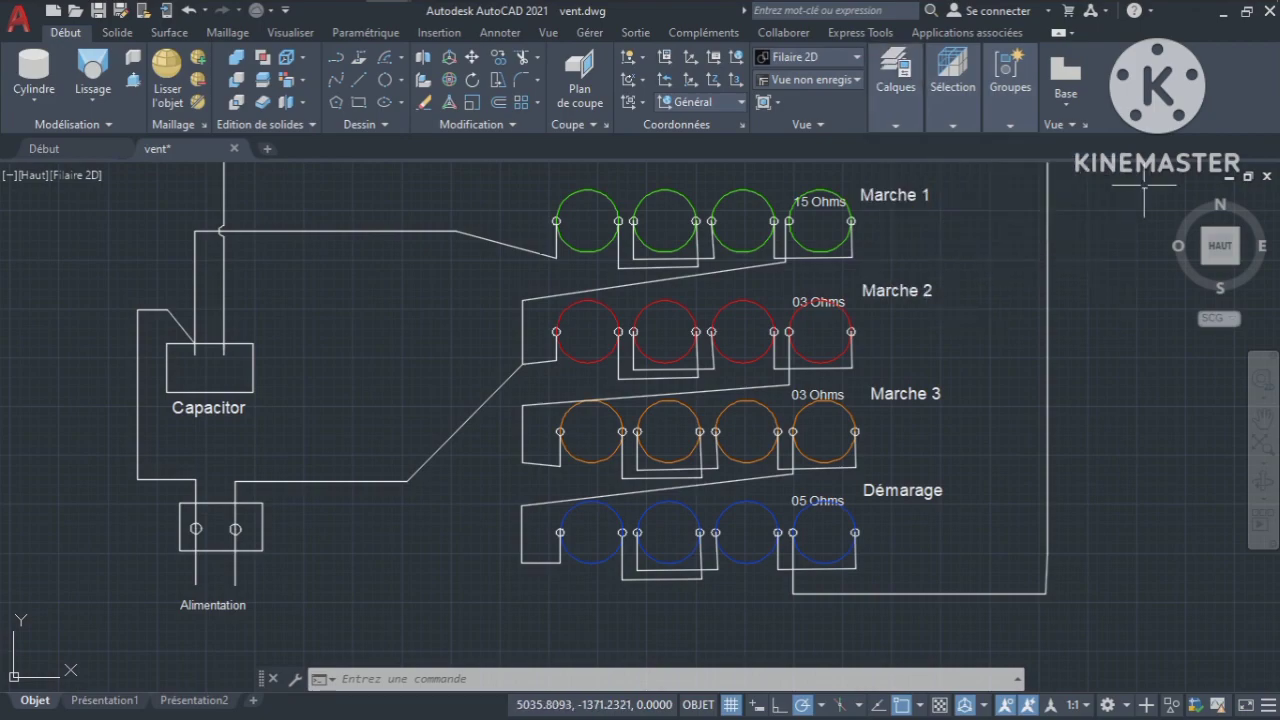